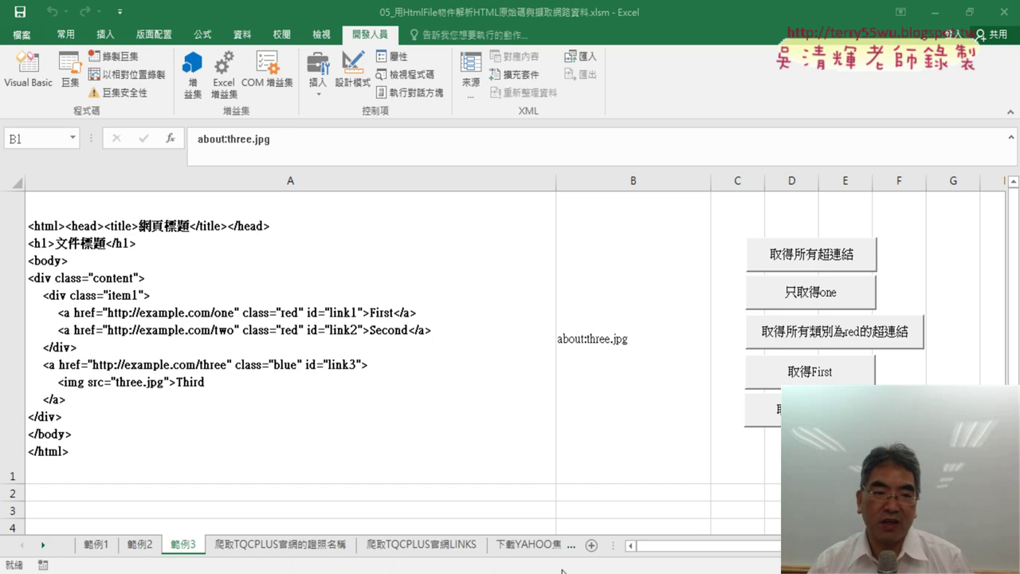
# Step: Select cell A1 with the sample HTML, then switch to the Google Docs lesson notes
pyautogui.click(191, 306)
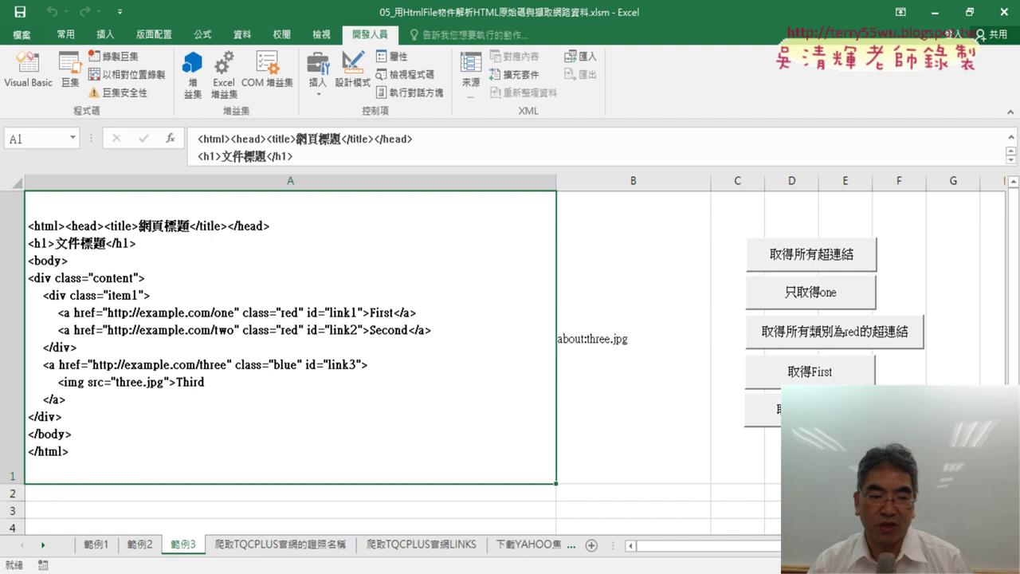
pyautogui.hotkey('alt', 'Tab')
# Step: Scroll the lesson notes up to the 範例三 sample HTML with three example.com links
pyautogui.scroll(3, 263, 336)
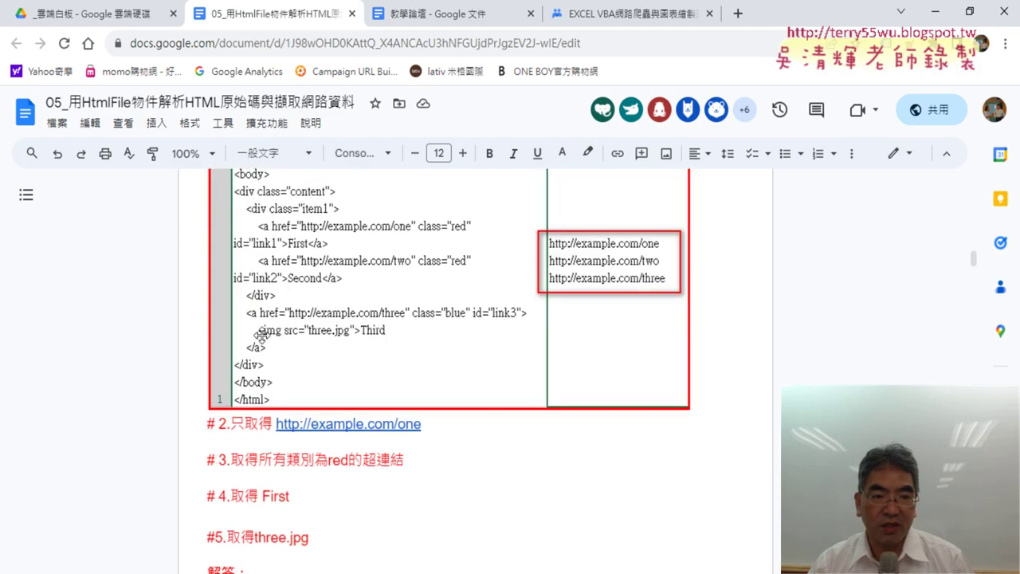
pyautogui.scroll(3, 259, 303)
pyautogui.scroll(2, 254, 268)
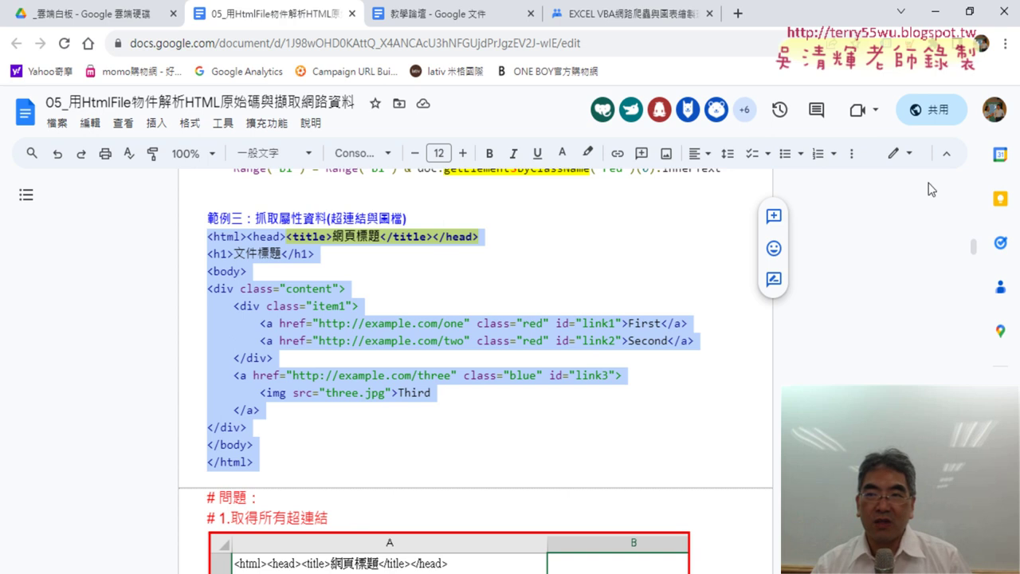
pyautogui.click(935, 11)
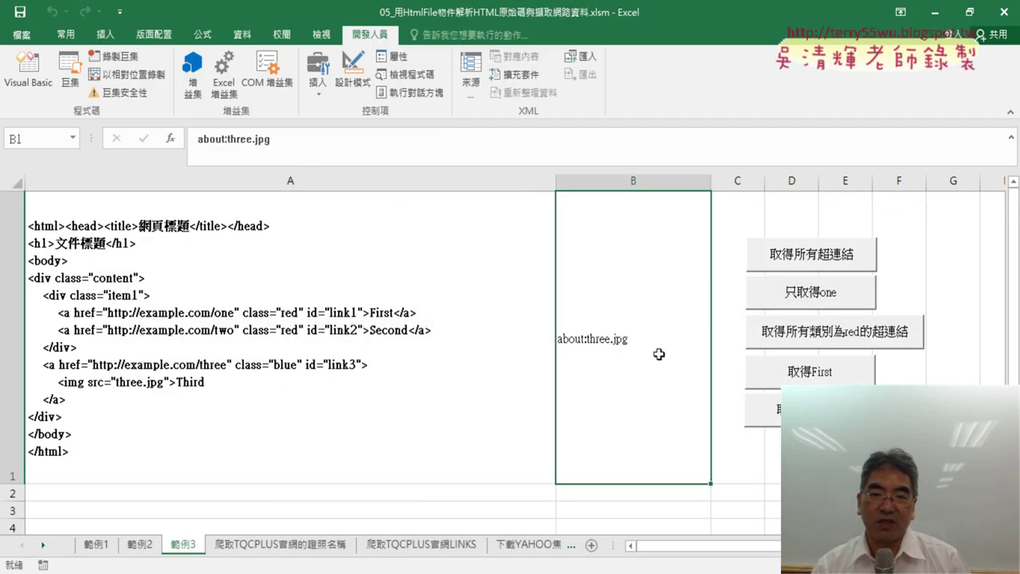
pyautogui.click(816, 255)
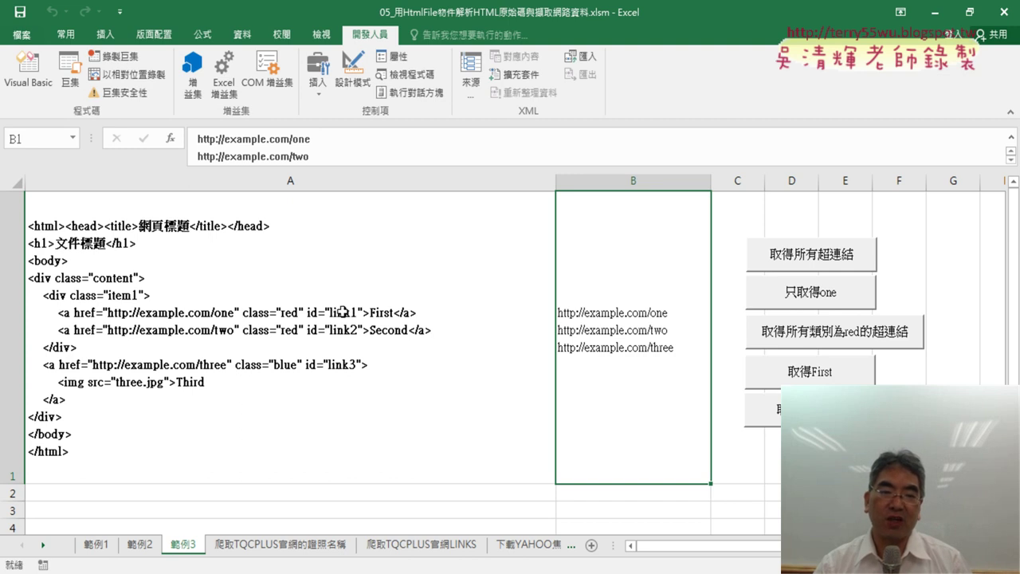
pyautogui.click(834, 293)
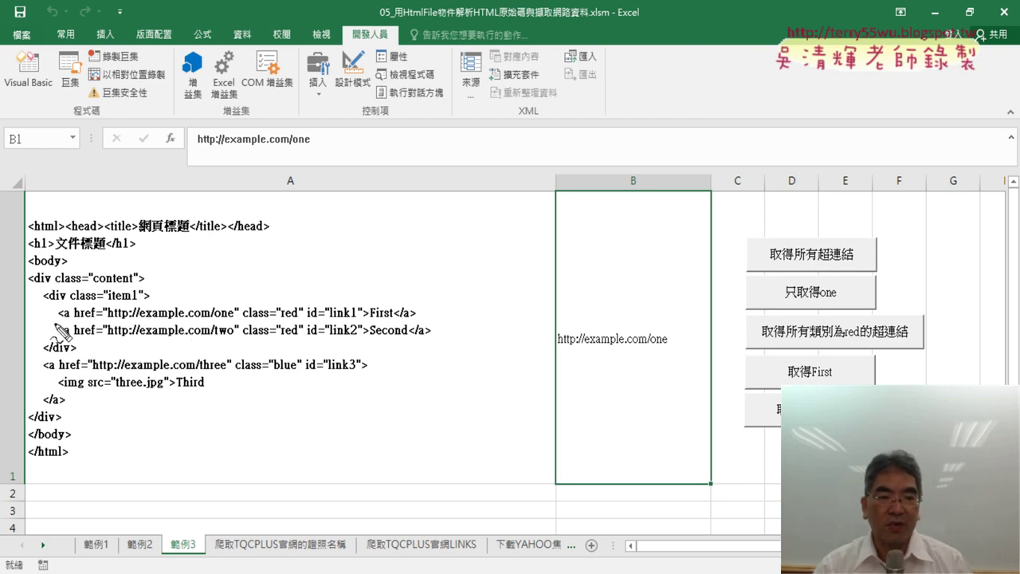
# Step: Pen-mark the first link's <a, class and link1 markup, clear it, then extract red-class links into B1
pyautogui.moveTo(55, 323); pyautogui.dragTo(71, 325)
pyautogui.moveTo(233, 241)
pyautogui.mouseDown()
pyautogui.moveTo(232, 281)
pyautogui.moveTo(252, 253)
pyautogui.moveTo(270, 282)
pyautogui.mouseUp()
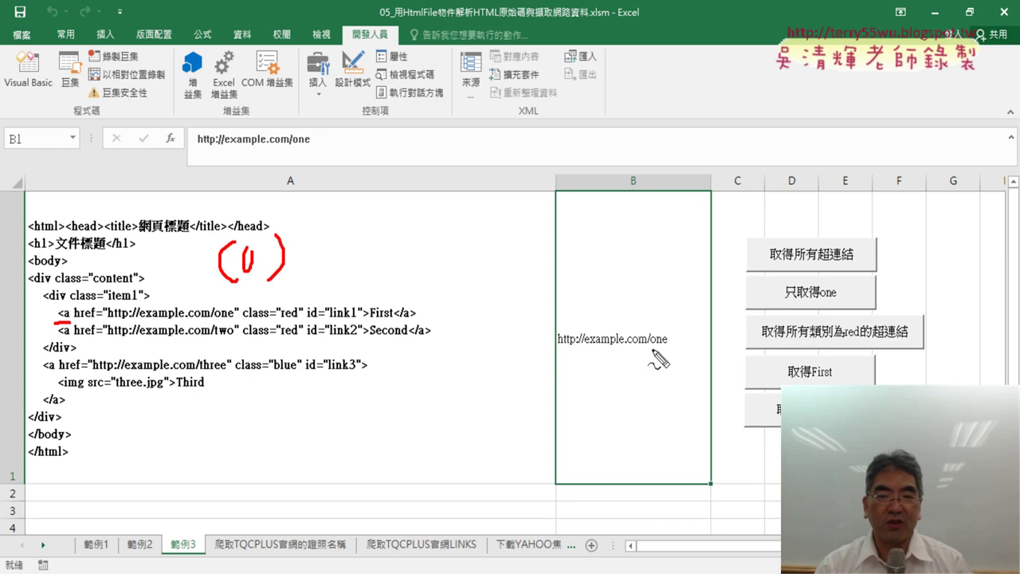
pyautogui.moveTo(652, 348); pyautogui.dragTo(684, 346)
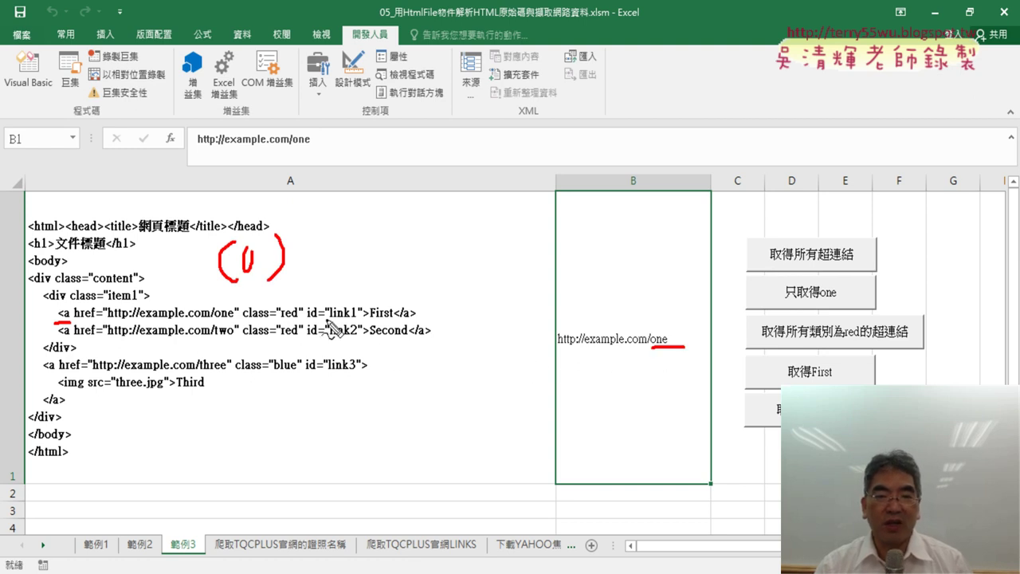
pyautogui.moveTo(333, 318); pyautogui.dragTo(359, 317)
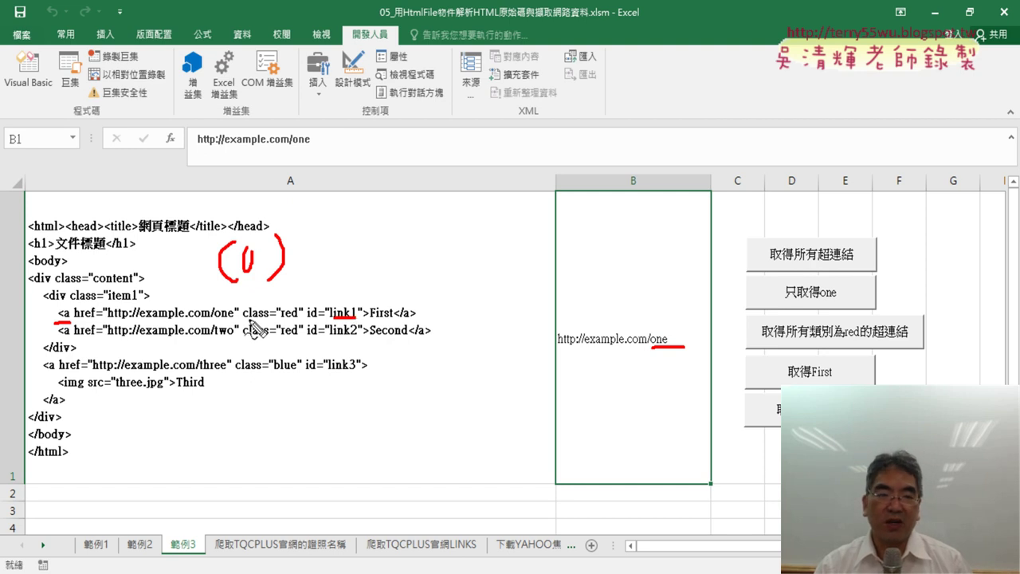
pyautogui.moveTo(242, 319); pyautogui.dragTo(297, 319)
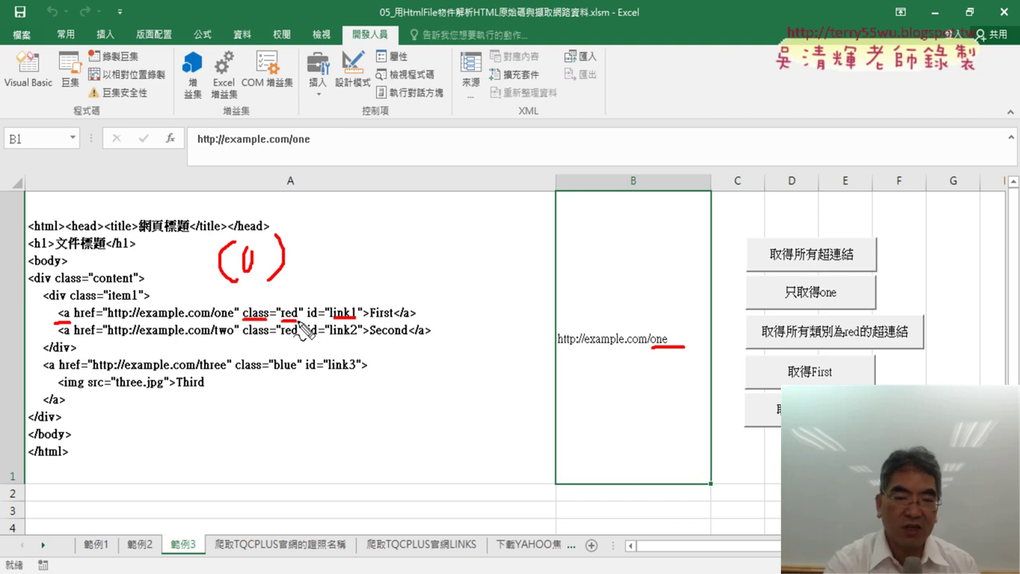
pyautogui.press('Escape')
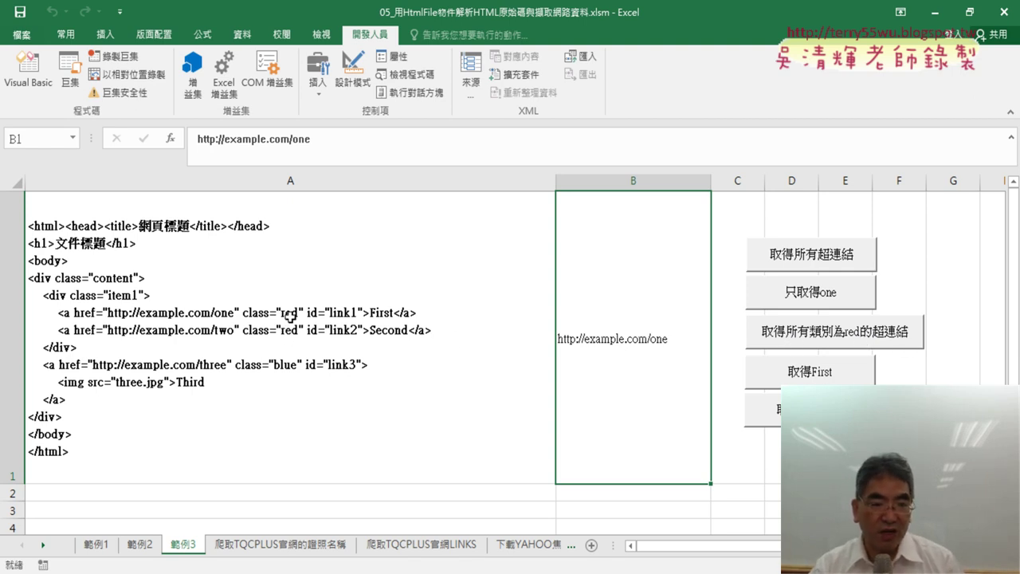
pyautogui.click(822, 335)
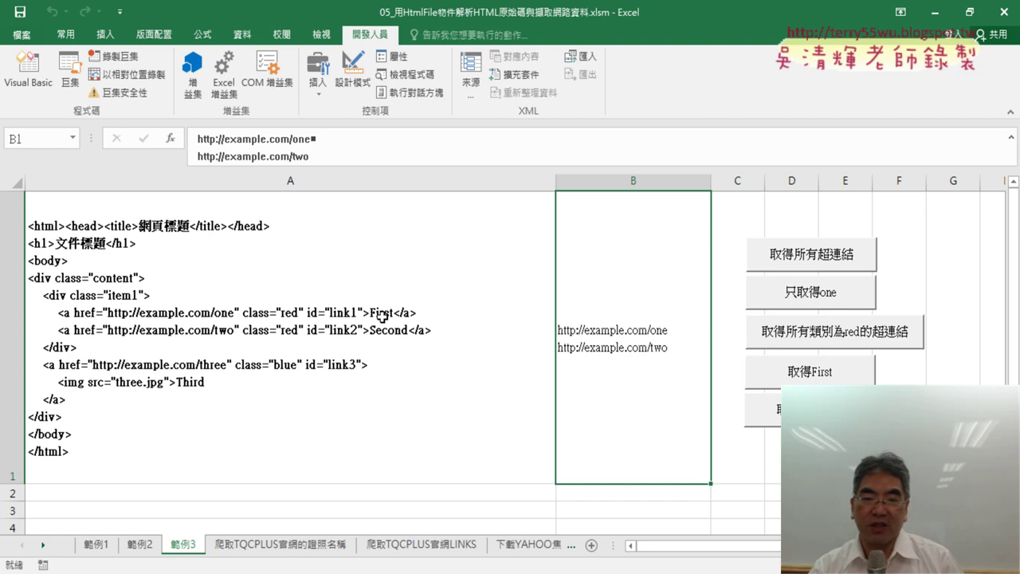
# Step: Extract the link text First into B1 and pen-mark the link1 markup and three.jpg
pyautogui.click(841, 374)
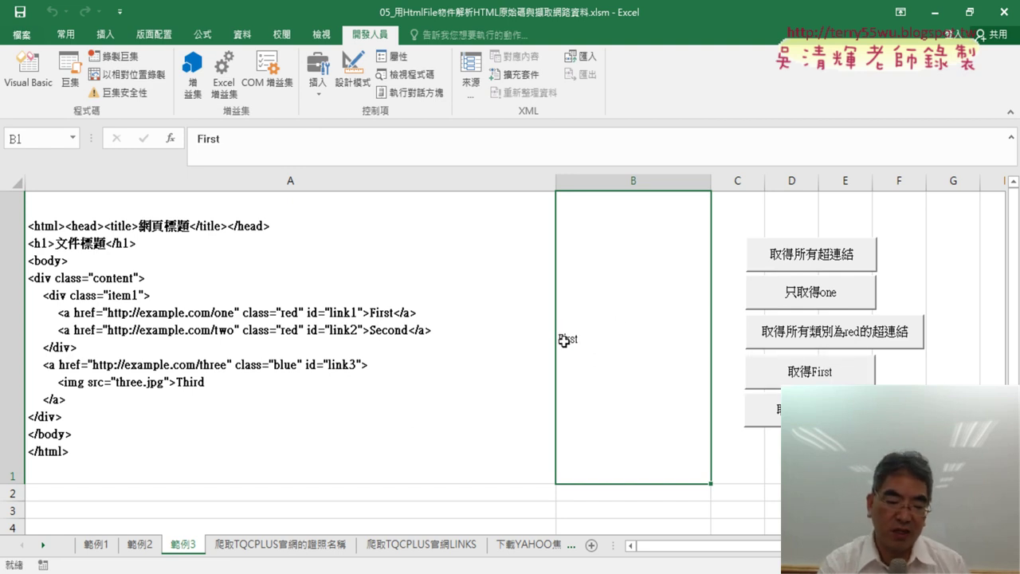
pyautogui.hotkey('ctrl', '2')
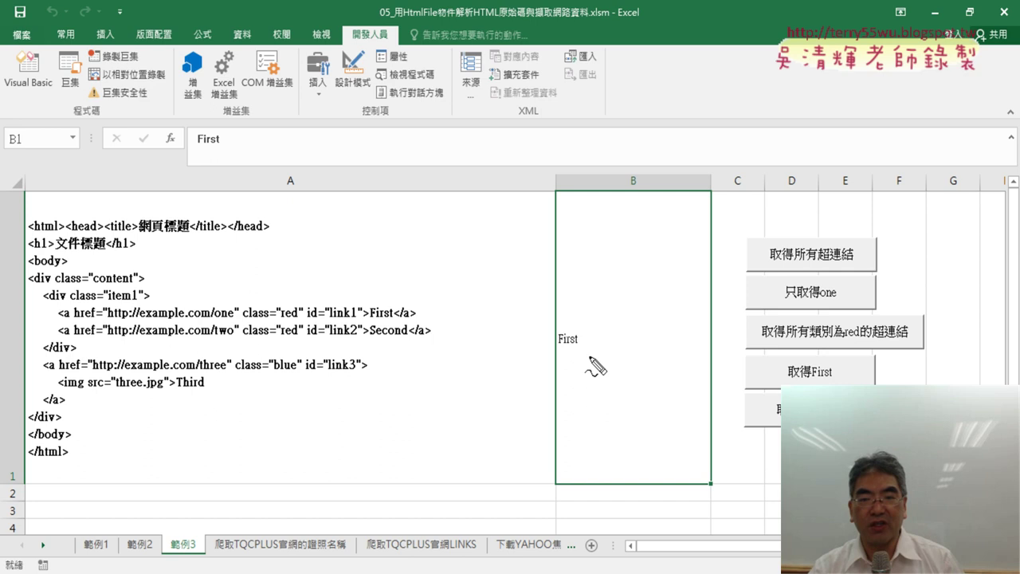
pyautogui.moveTo(590, 356)
pyautogui.mouseDown()
pyautogui.moveTo(594, 320)
pyautogui.moveTo(588, 357)
pyautogui.mouseUp()
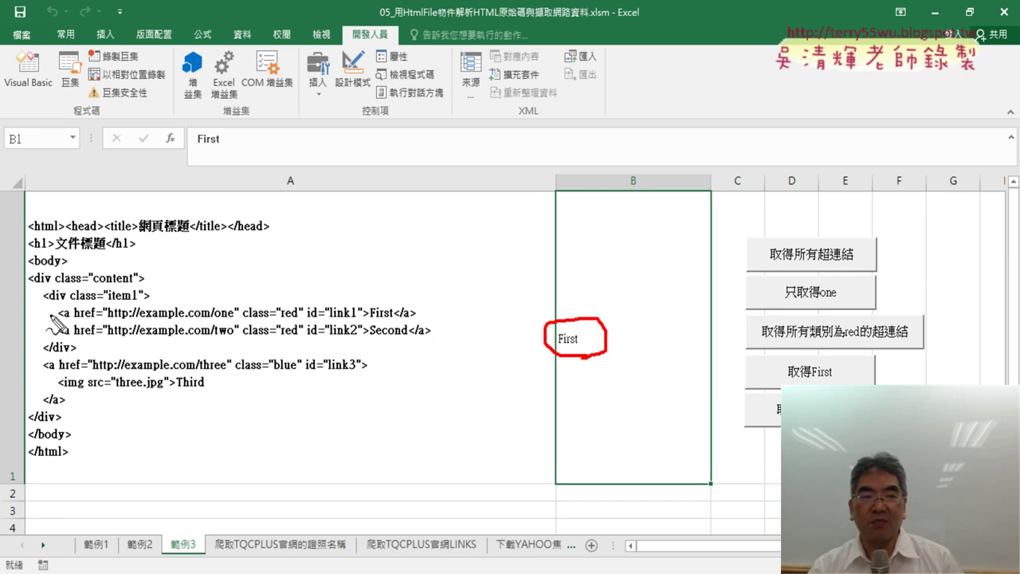
pyautogui.moveTo(57, 319); pyautogui.dragTo(70, 319)
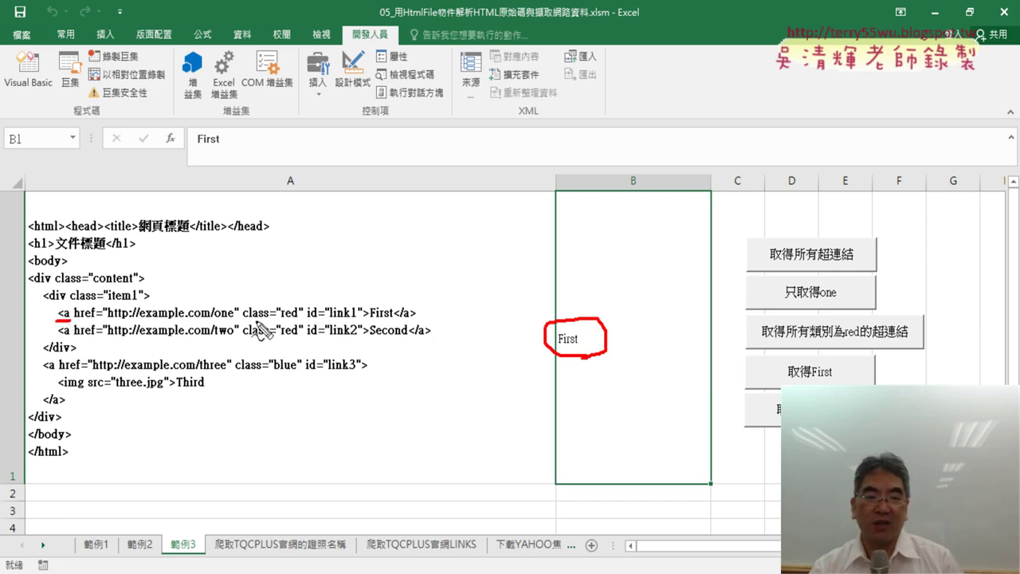
pyautogui.moveTo(249, 318); pyautogui.dragTo(267, 317)
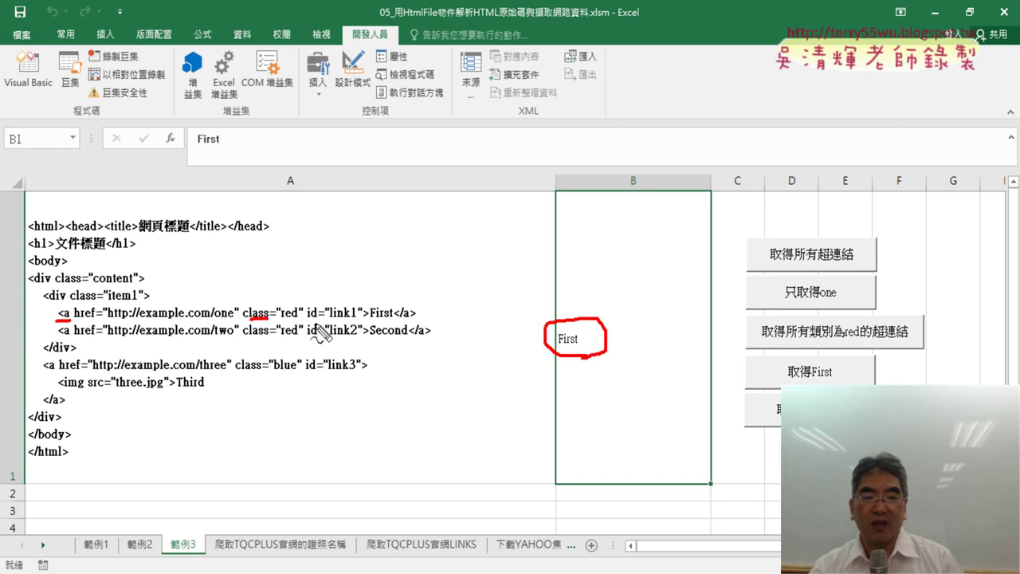
pyautogui.moveTo(332, 320); pyautogui.dragTo(356, 322)
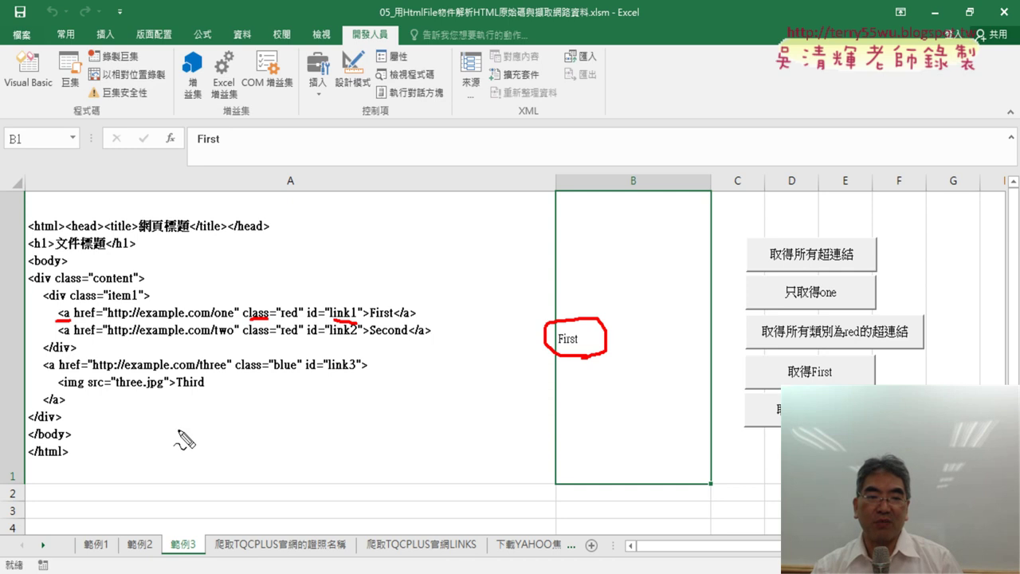
pyautogui.moveTo(112, 392); pyautogui.dragTo(167, 394)
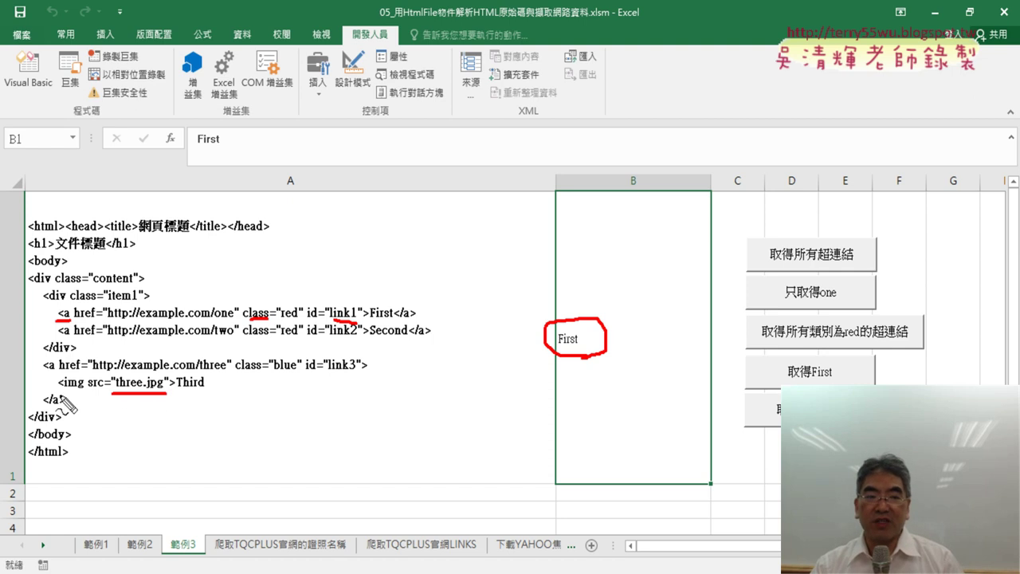
pyautogui.moveTo(59, 392); pyautogui.dragTo(80, 392)
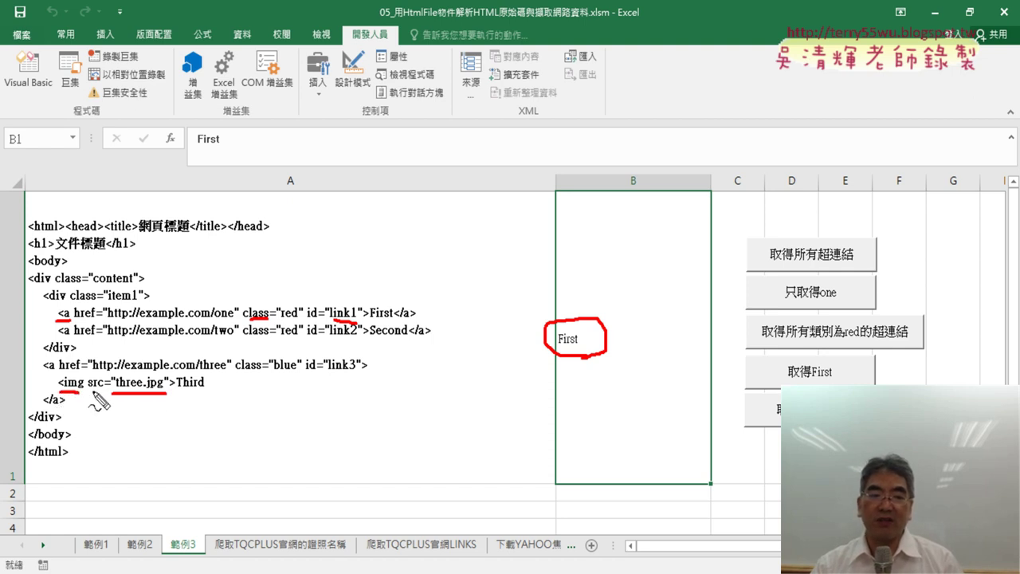
pyautogui.moveTo(88, 392); pyautogui.dragTo(98, 390)
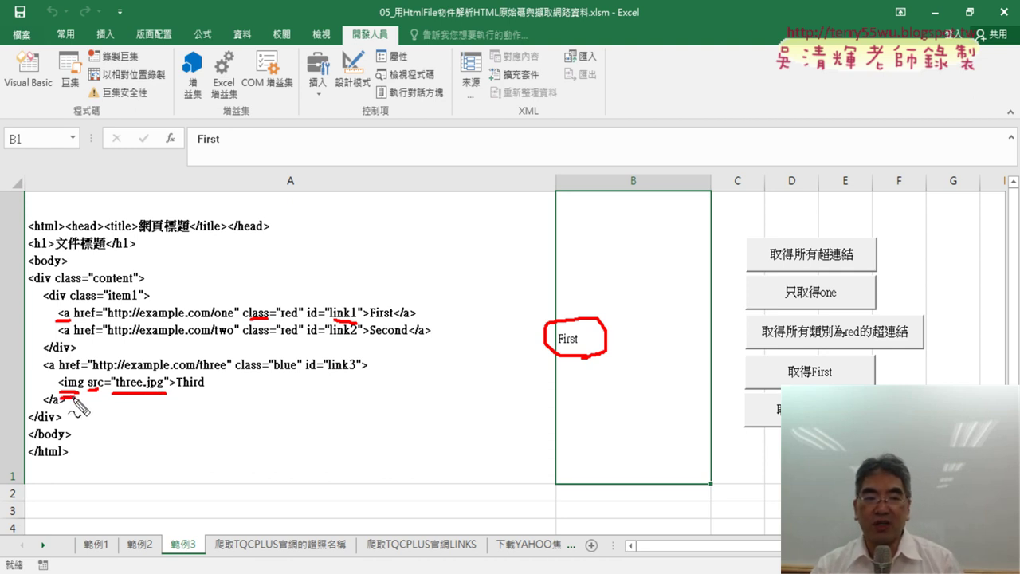
pyautogui.moveTo(62, 396)
pyautogui.mouseDown()
pyautogui.moveTo(91, 398)
pyautogui.moveTo(68, 408)
pyautogui.mouseUp()
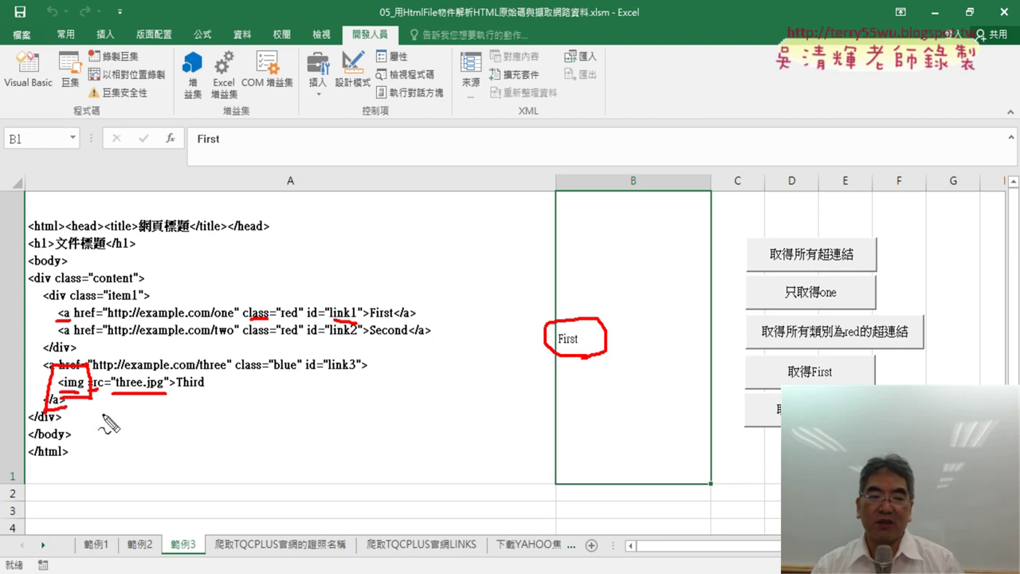
pyautogui.moveTo(101, 412)
pyautogui.mouseDown()
pyautogui.moveTo(100, 448)
pyautogui.moveTo(114, 423)
pyautogui.moveTo(126, 440)
pyautogui.mouseUp()
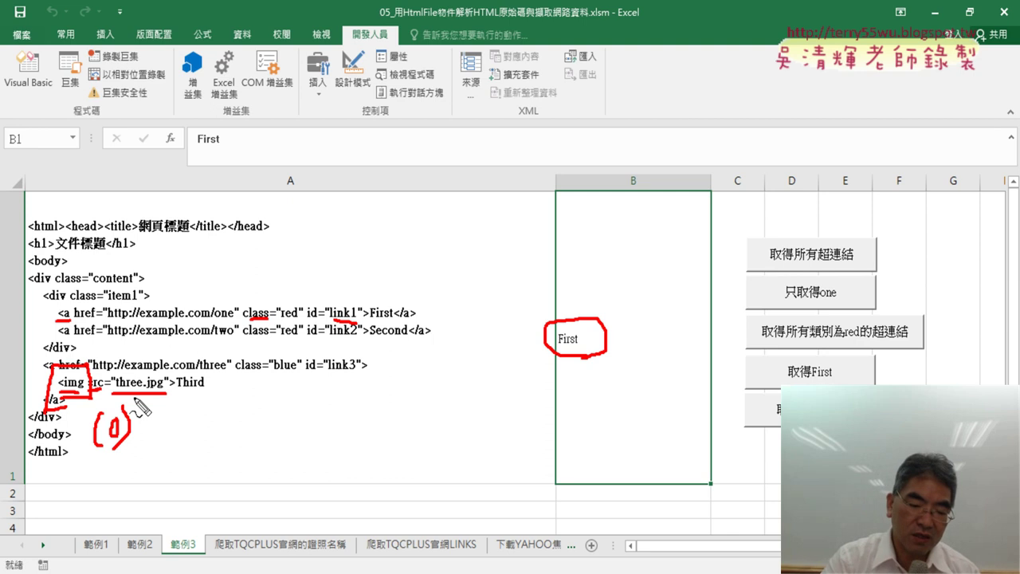
pyautogui.press('Escape')
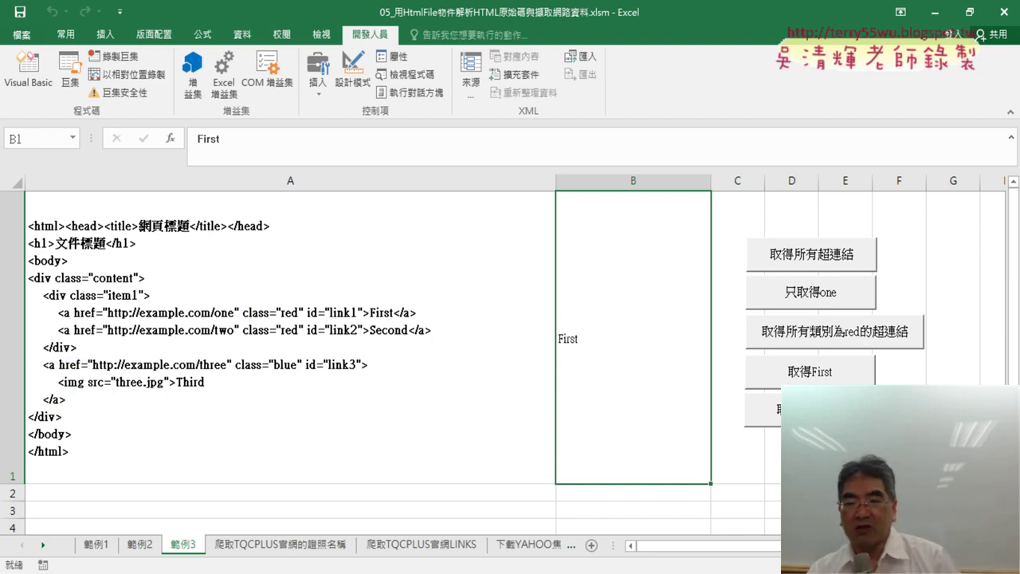
# Step: Run the img src button so B1 shows about:three.jpg, and open its macro
pyautogui.click(761, 409)
pyautogui.keyDown('ctrl'); pyautogui.click(761, 409); pyautogui.keyUp('ctrl')
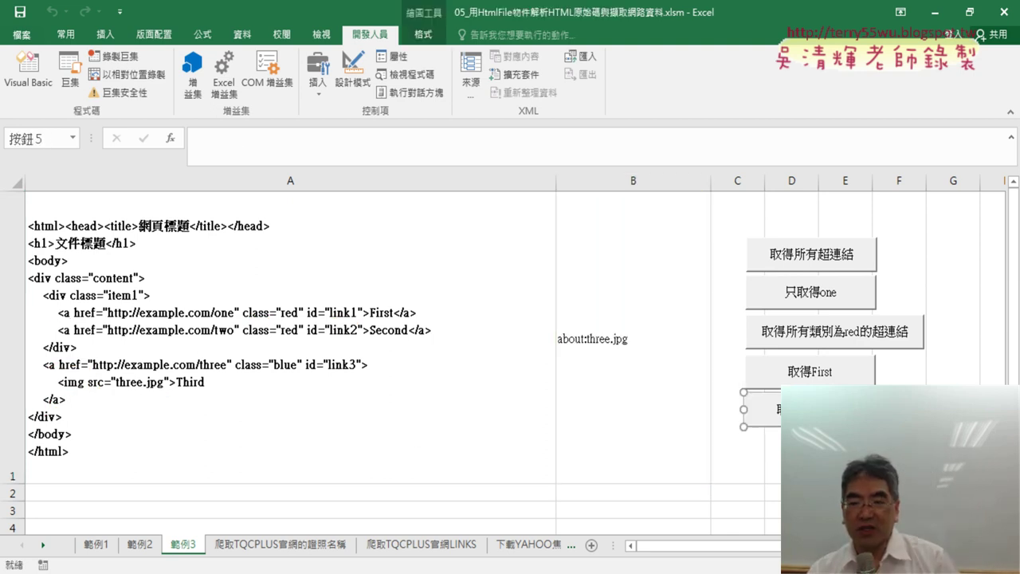
pyautogui.click(982, 293)
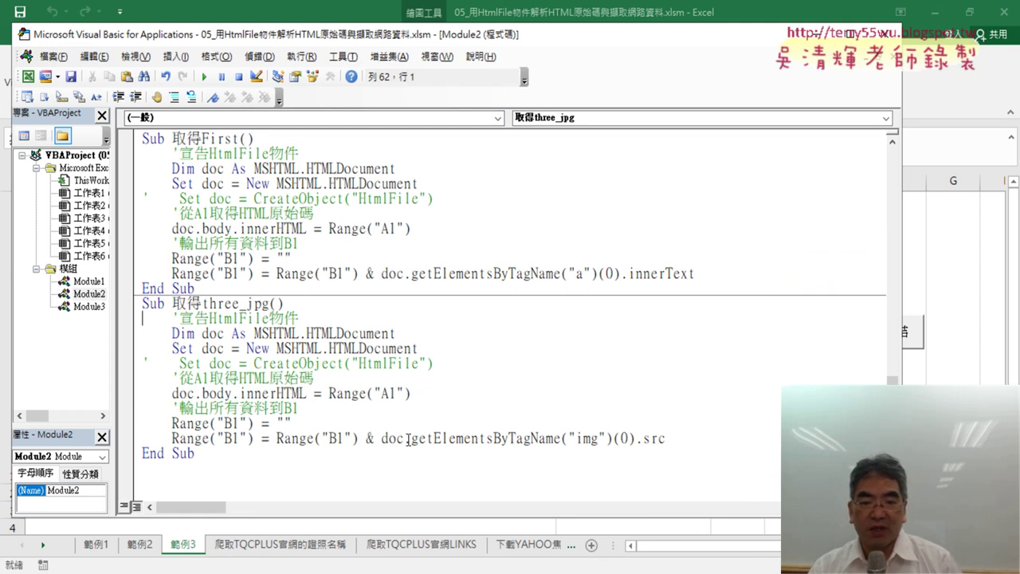
# Step: Highlight the getElementsByTagName call in the 取得three_jpg code against the sheet's HTML
pyautogui.moveTo(407, 440); pyautogui.dragTo(549, 440)
pyautogui.click(549, 440)
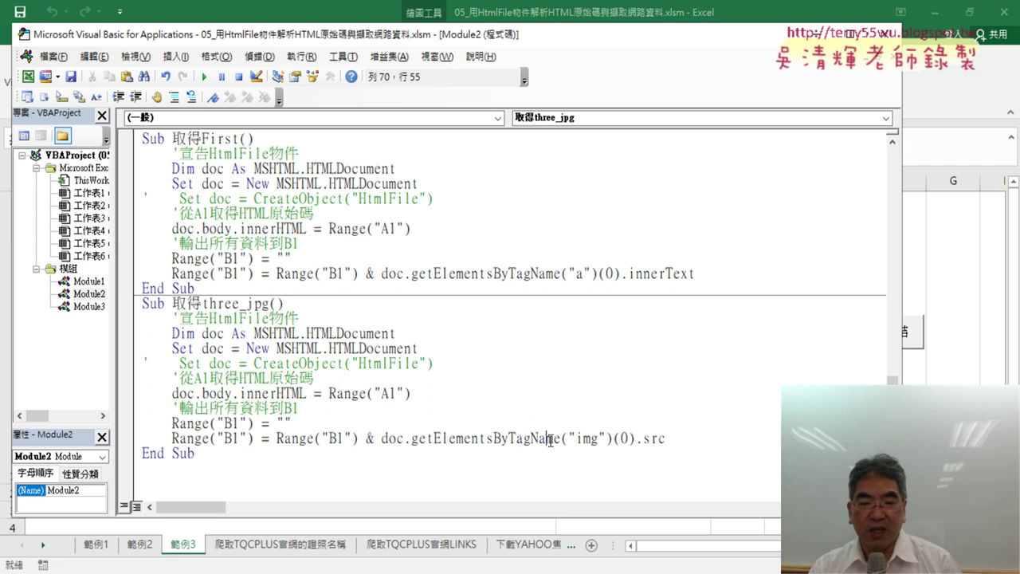
pyautogui.moveTo(511, 439); pyautogui.dragTo(561, 439)
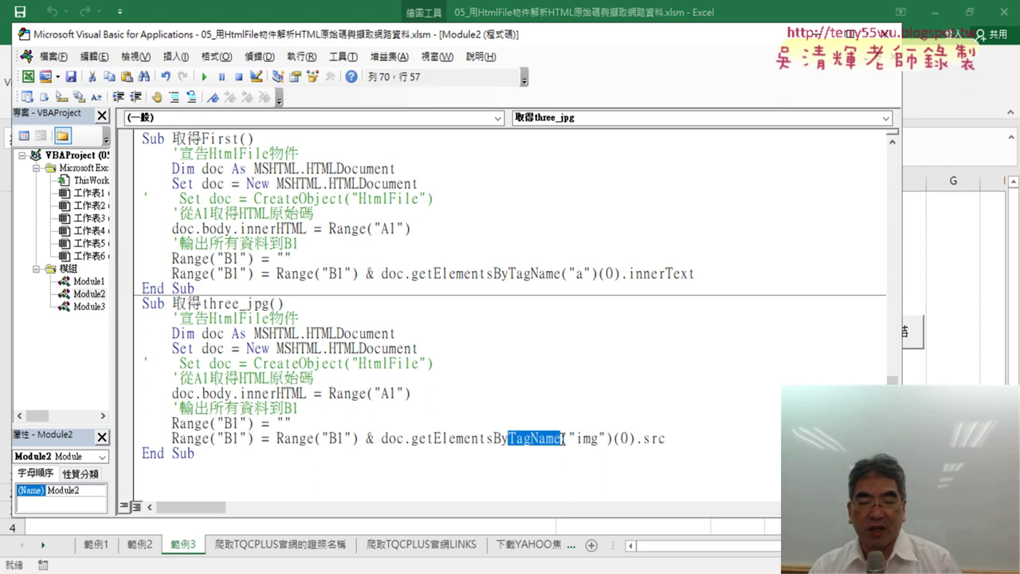
pyautogui.moveTo(638, 35); pyautogui.dragTo(861, 34)
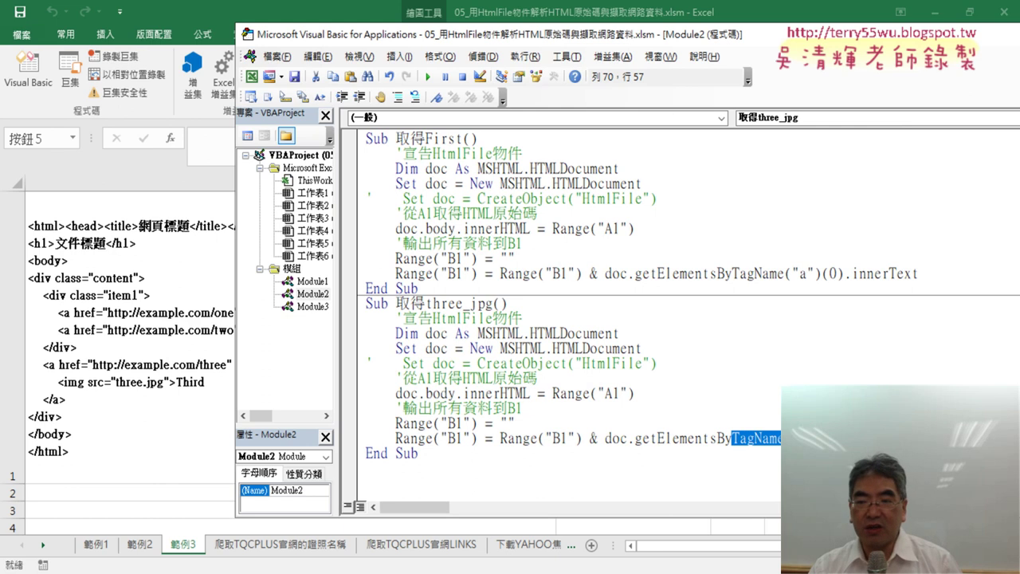
pyautogui.click(848, 439)
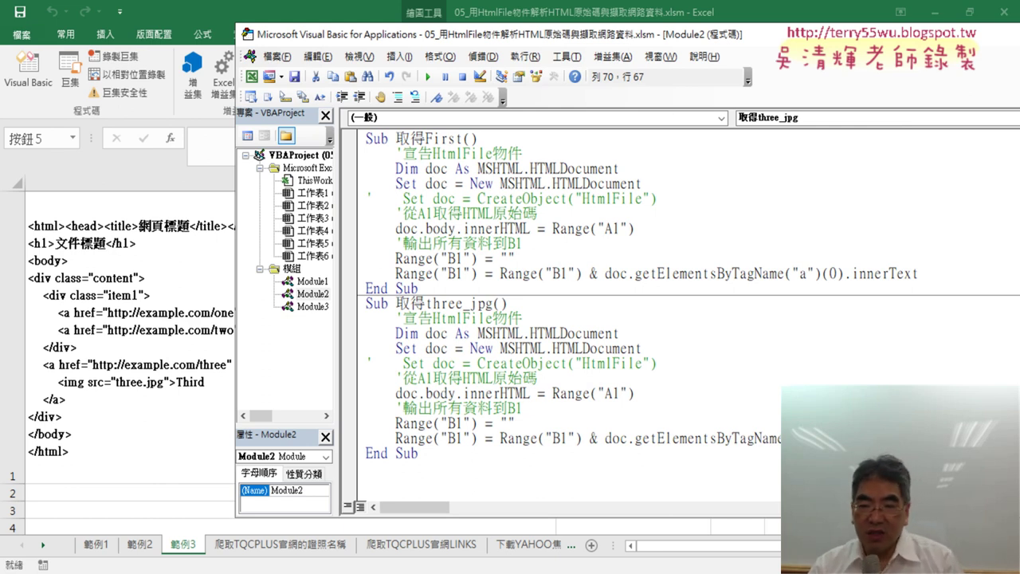
pyautogui.moveTo(716, 438); pyautogui.dragTo(658, 438)
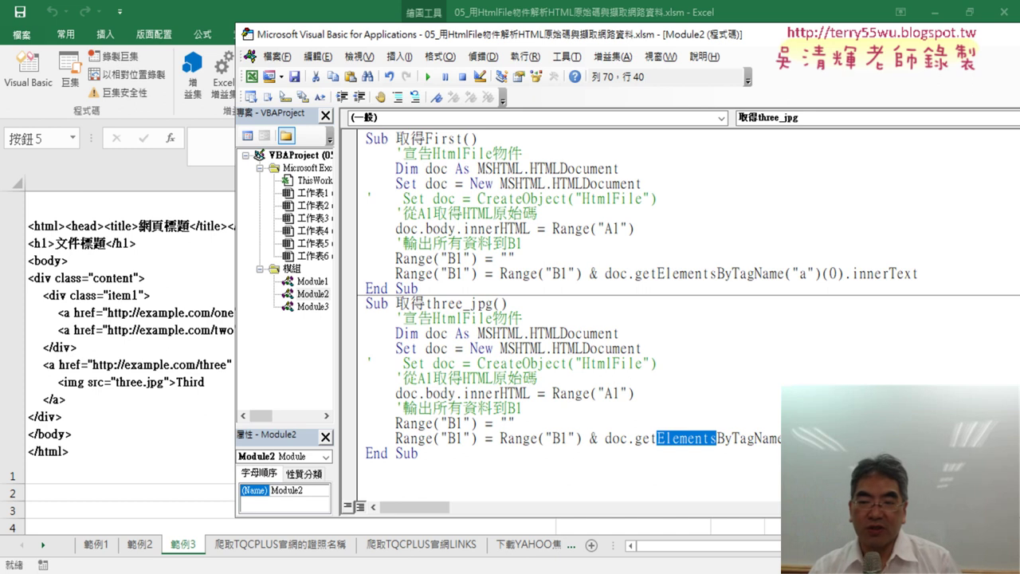
pyautogui.press('End')
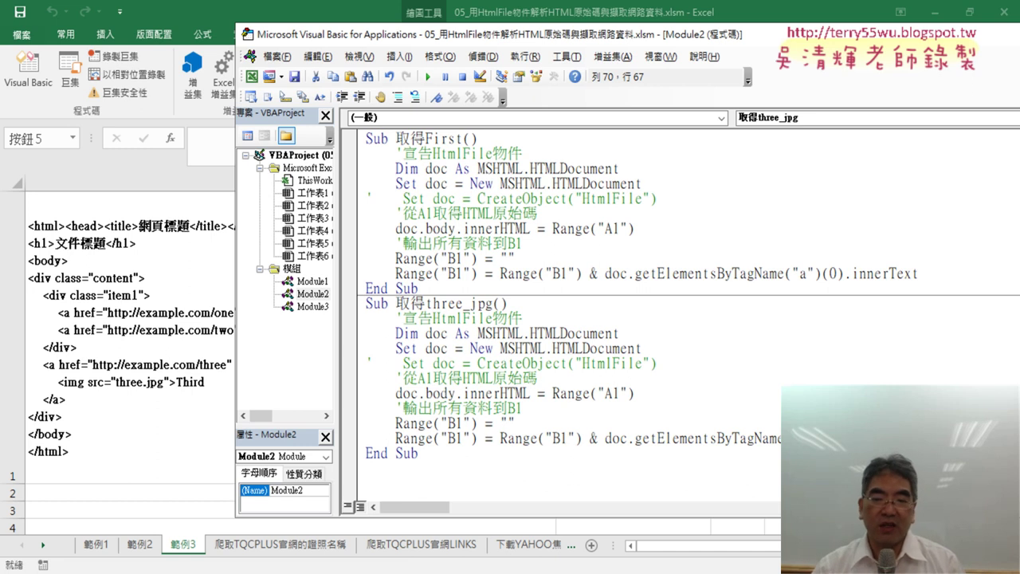
pyautogui.click(156, 330)
# Step: Check B1's about:three.jpg result and reopen the Visual Basic editor
pyautogui.click(629, 370)
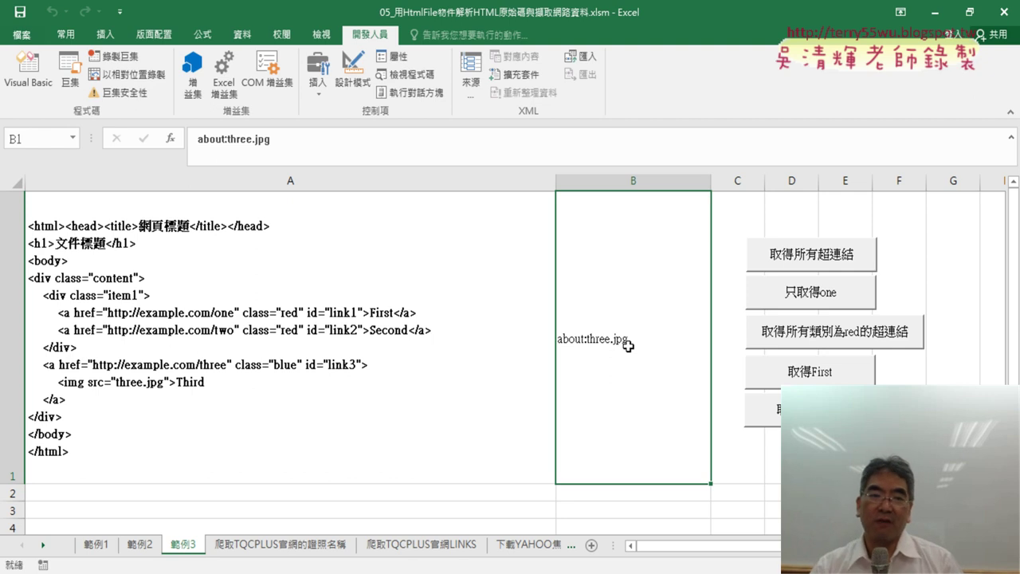
pyautogui.click(23, 88)
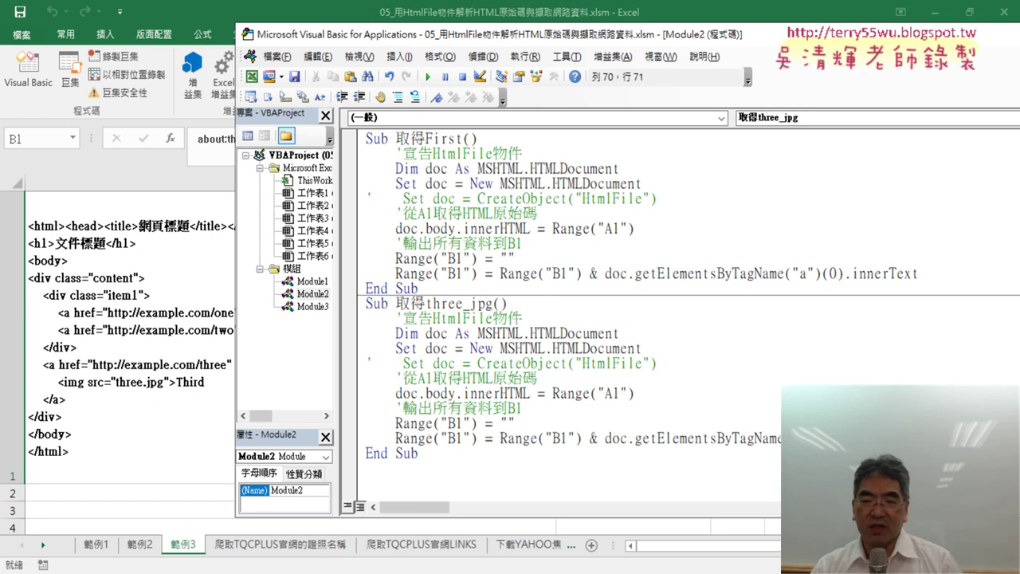
# Step: Insert mid( before the img src lookup and rearrange panes to reveal column B
pyautogui.moveTo(797, 438); pyautogui.dragTo(603, 438)
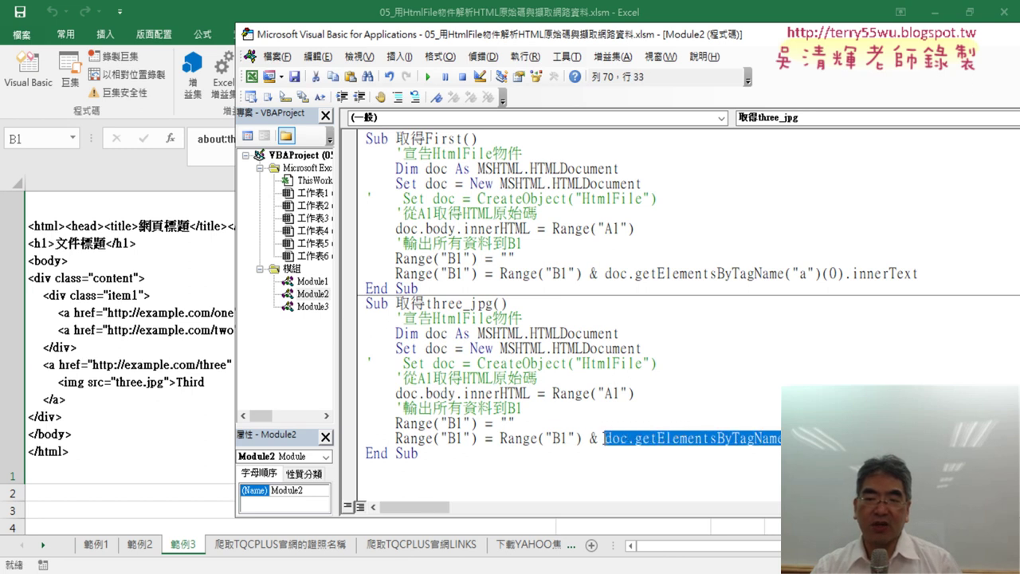
pyautogui.click(604, 438)
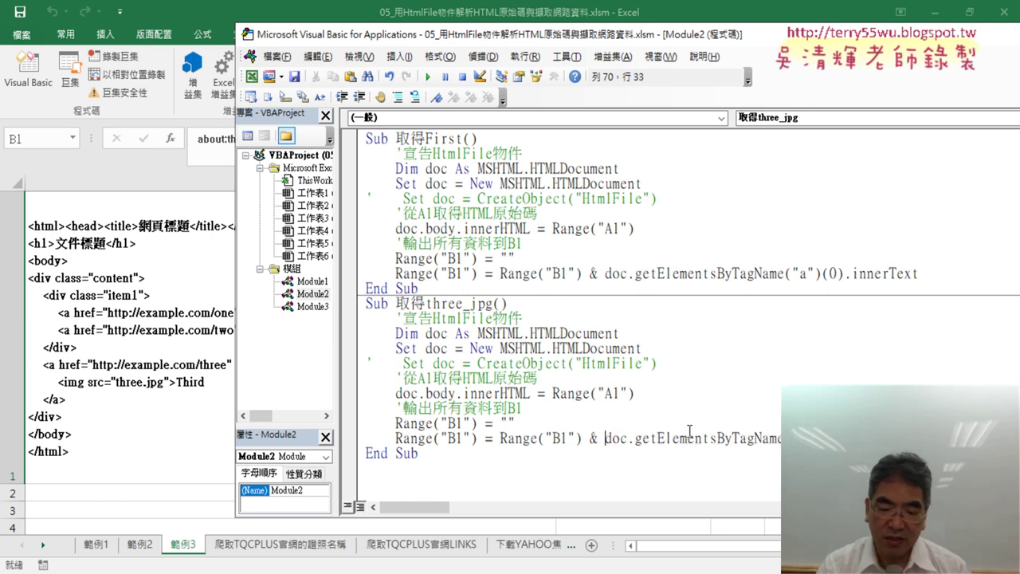
pyautogui.write('mid')
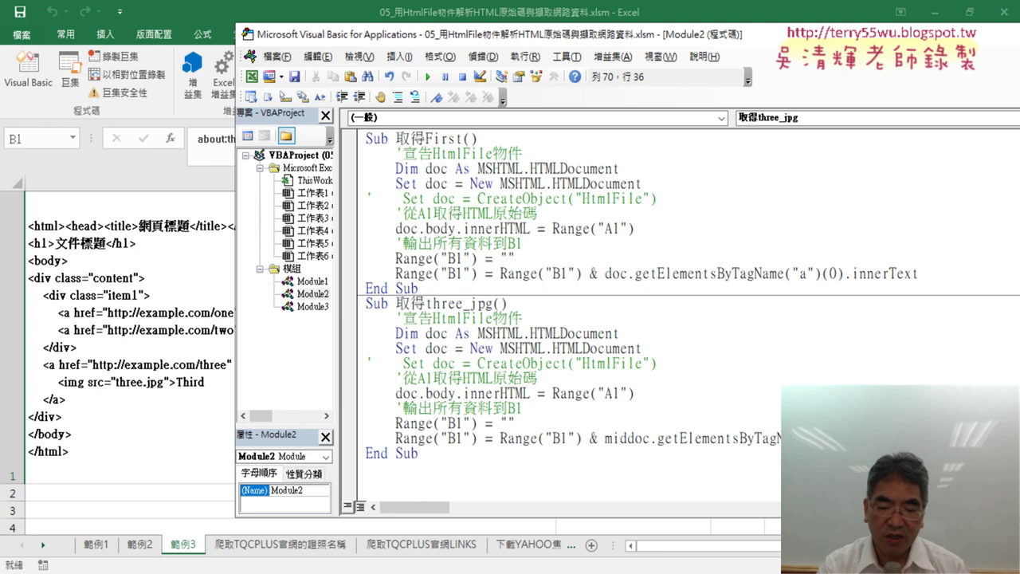
pyautogui.write('(')
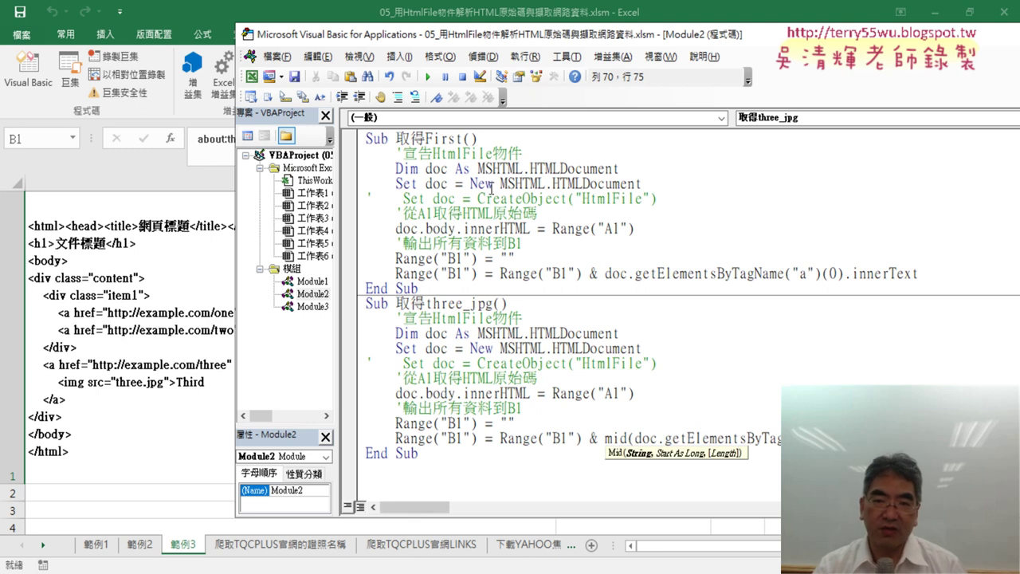
pyautogui.moveTo(541, 34); pyautogui.dragTo(960, 50)
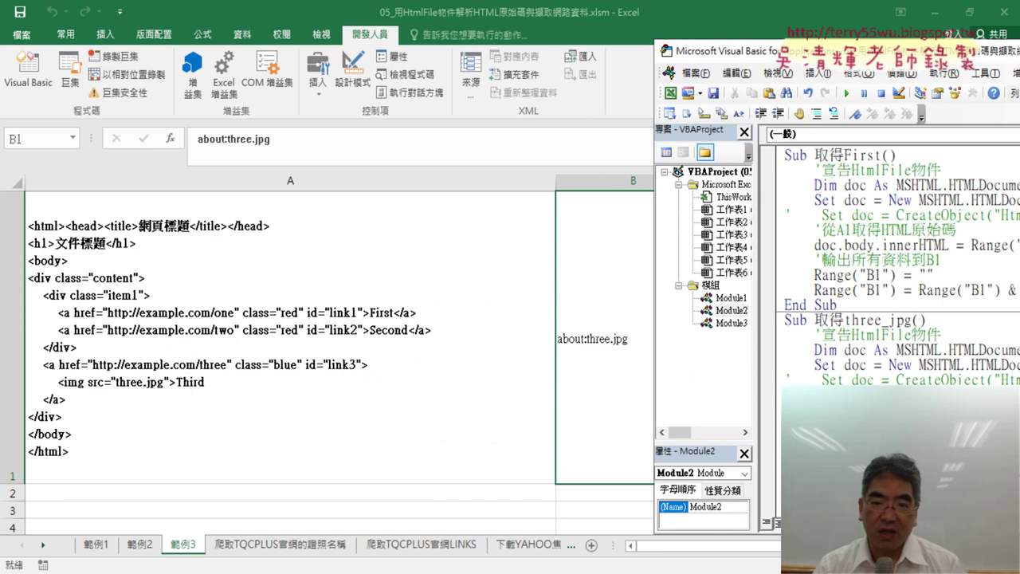
pyautogui.moveTo(960, 50); pyautogui.dragTo(358, 32)
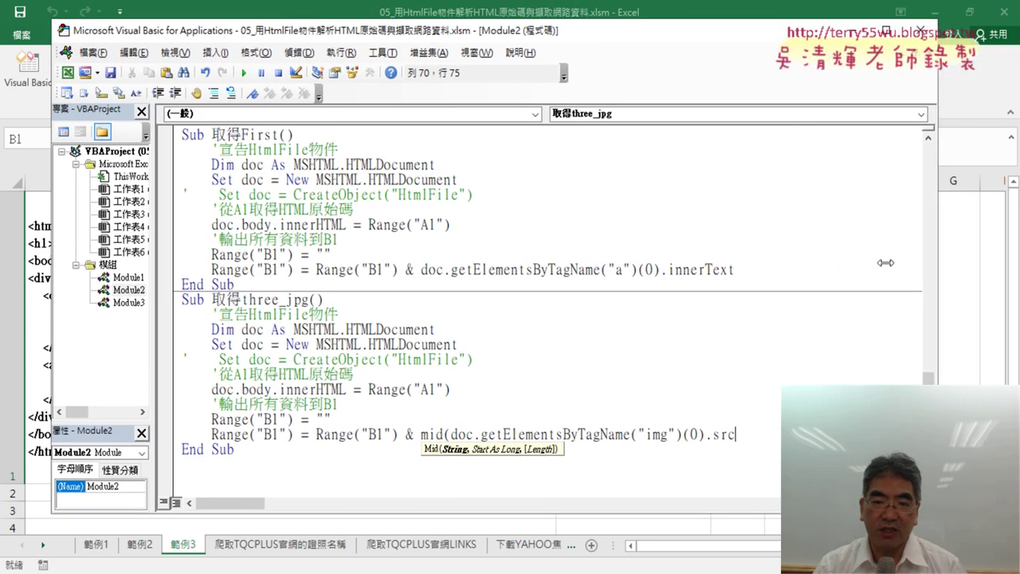
pyautogui.moveTo(942, 263); pyautogui.dragTo(623, 267)
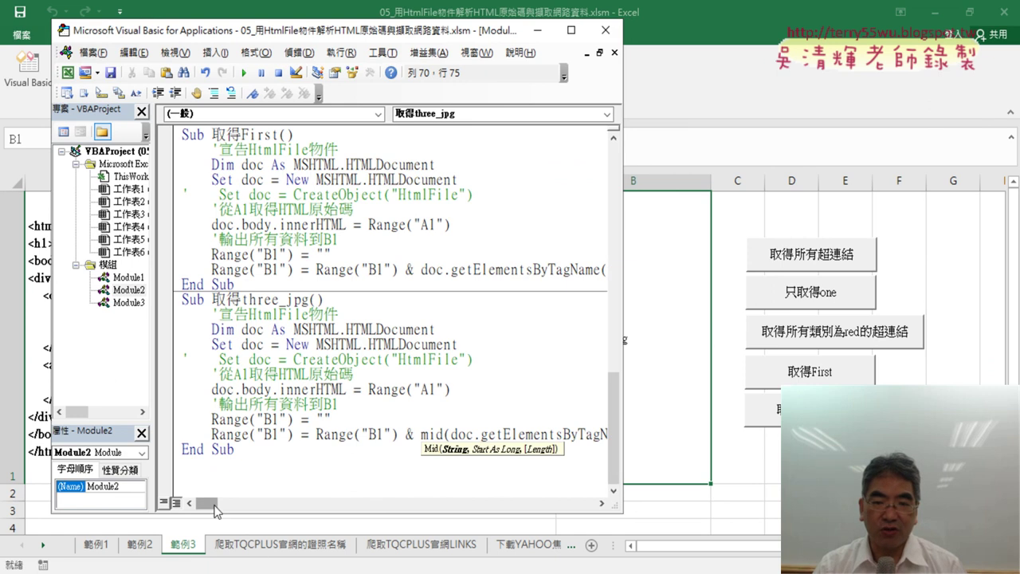
pyautogui.moveTo(208, 503); pyautogui.dragTo(220, 503)
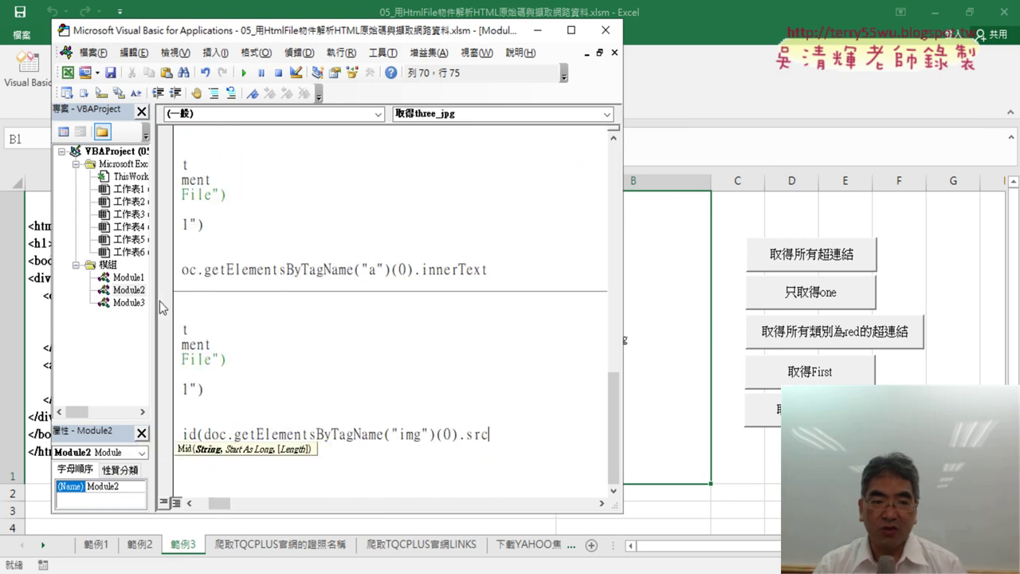
pyautogui.moveTo(155, 295); pyautogui.dragTo(110, 295)
pyautogui.moveTo(329, 38); pyautogui.dragTo(262, 41)
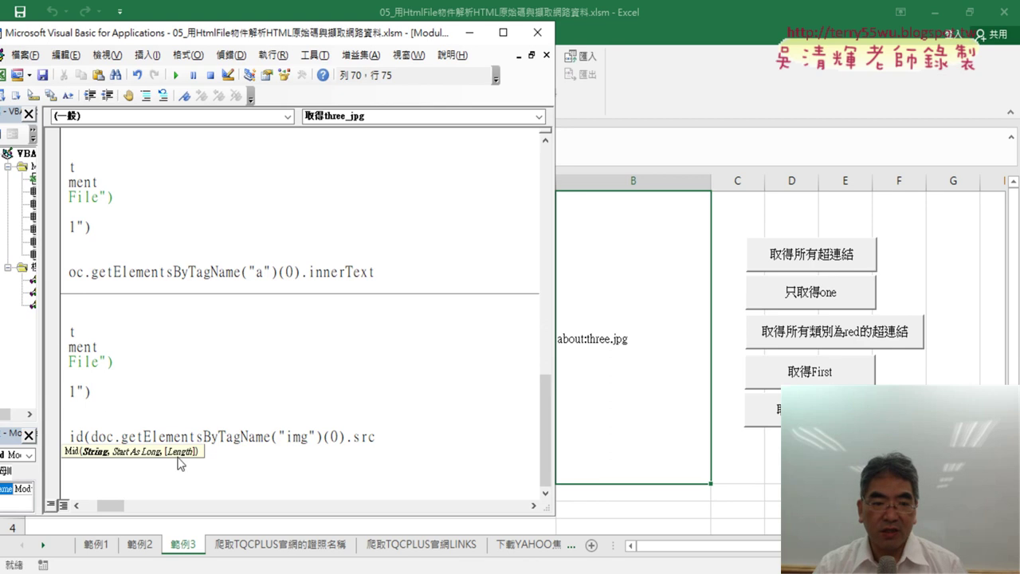
pyautogui.moveTo(112, 505); pyautogui.dragTo(103, 505)
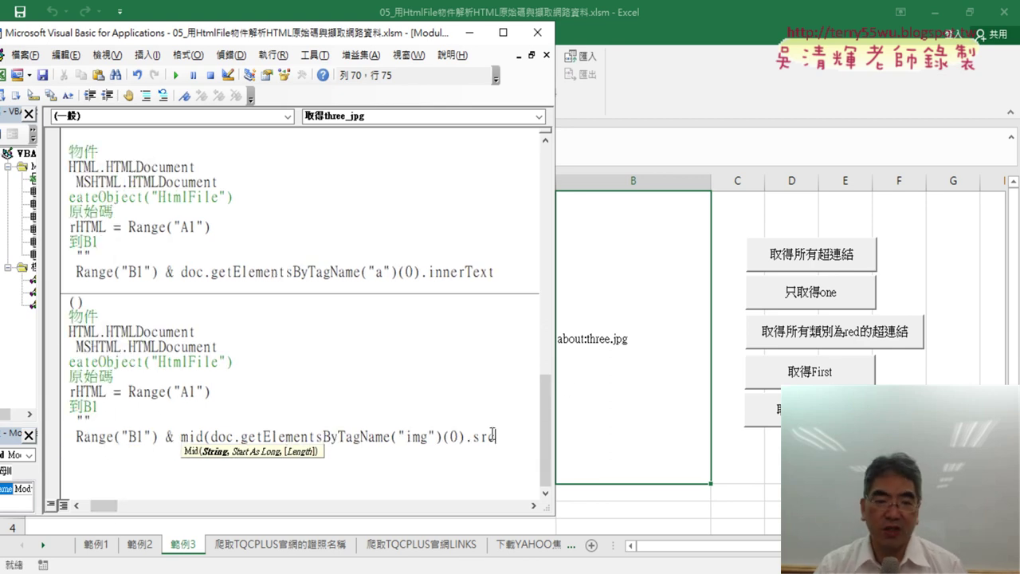
# Step: Finish the Mid call with start 7 and length 99 after .src
pyautogui.click(211, 436)
pyautogui.moveTo(211, 436); pyautogui.dragTo(180, 436)
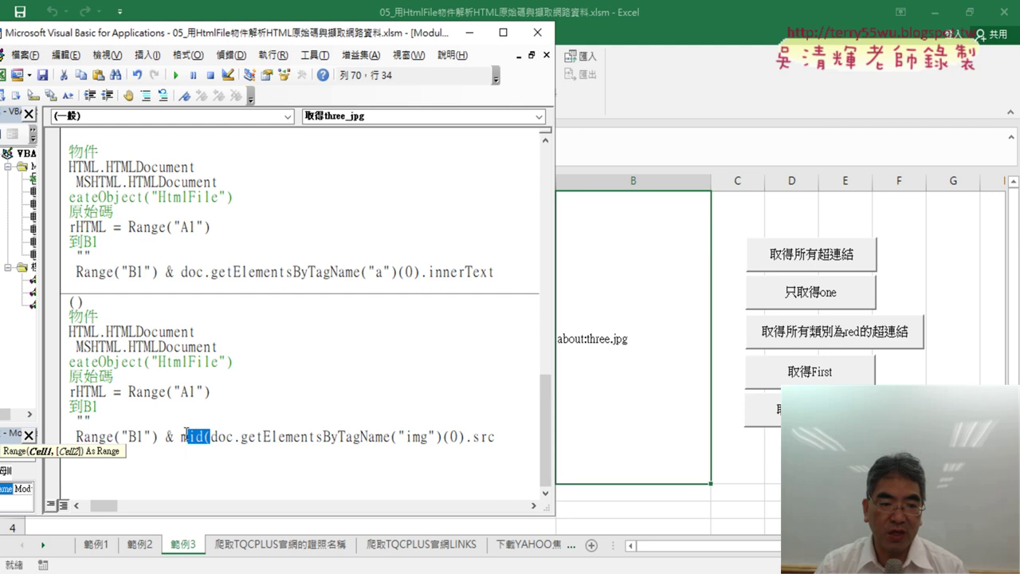
pyautogui.click(523, 440)
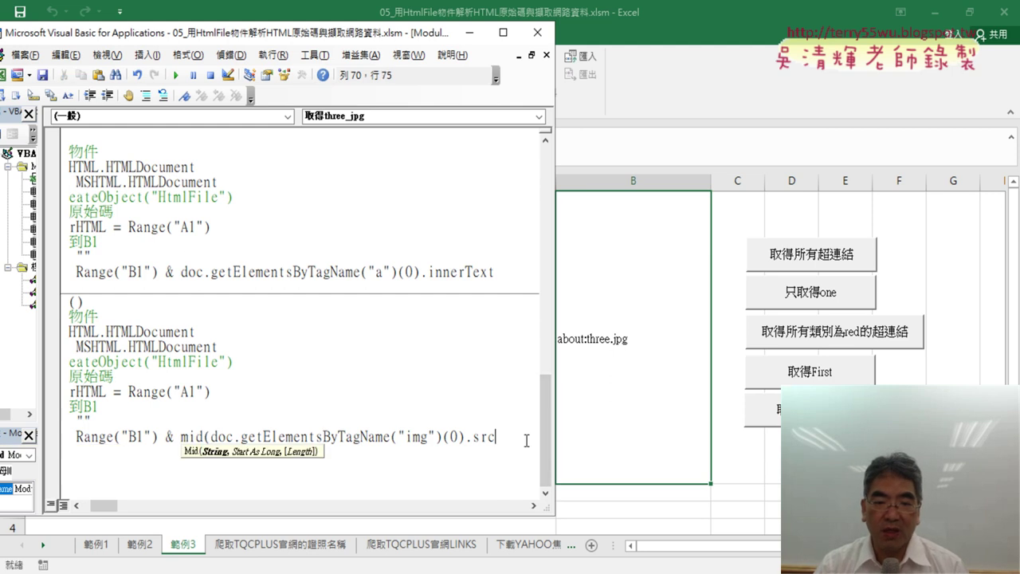
pyautogui.write(',7')
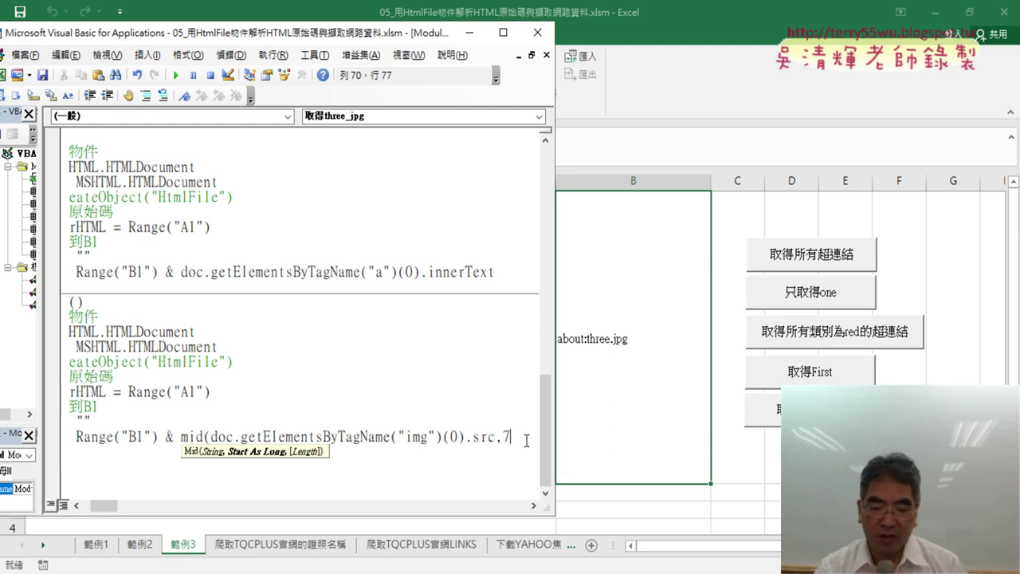
pyautogui.write(',')
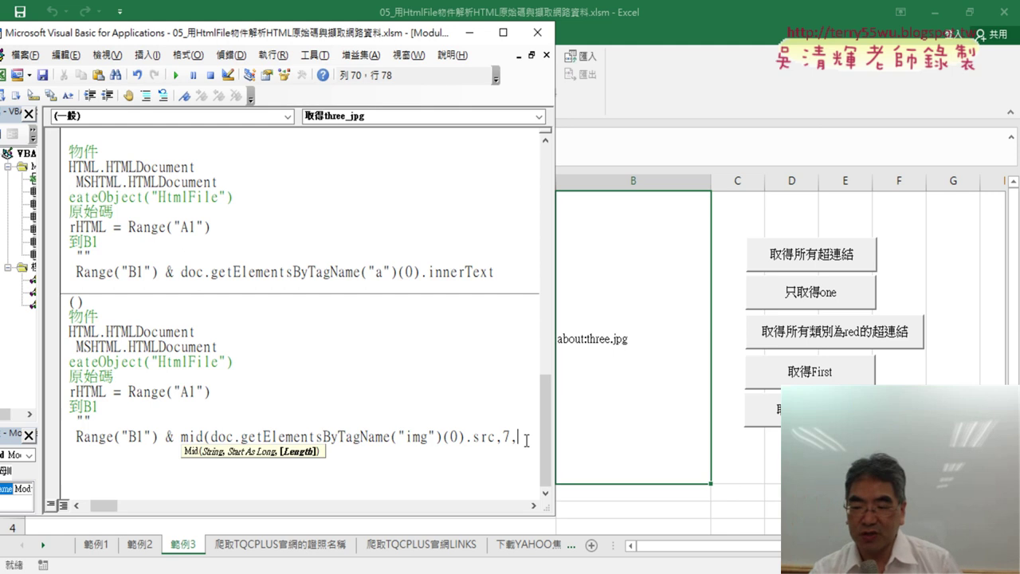
pyautogui.write('99')
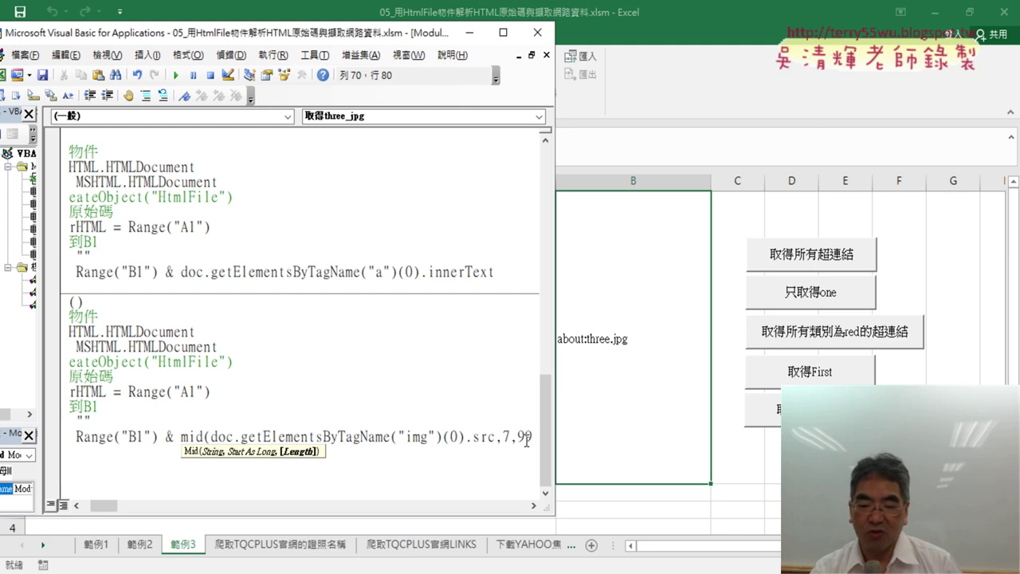
pyautogui.write(')')
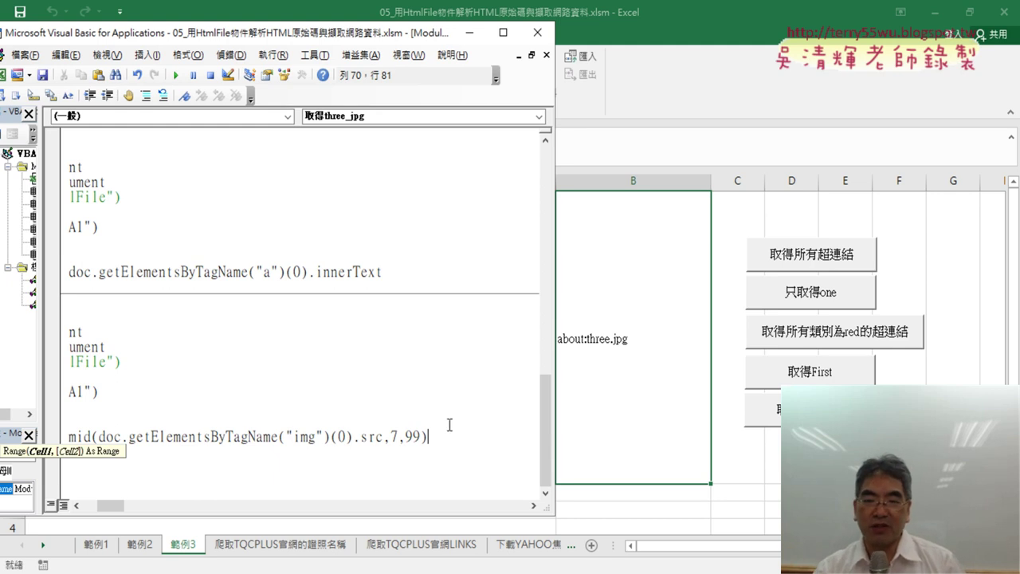
pyautogui.click(315, 436)
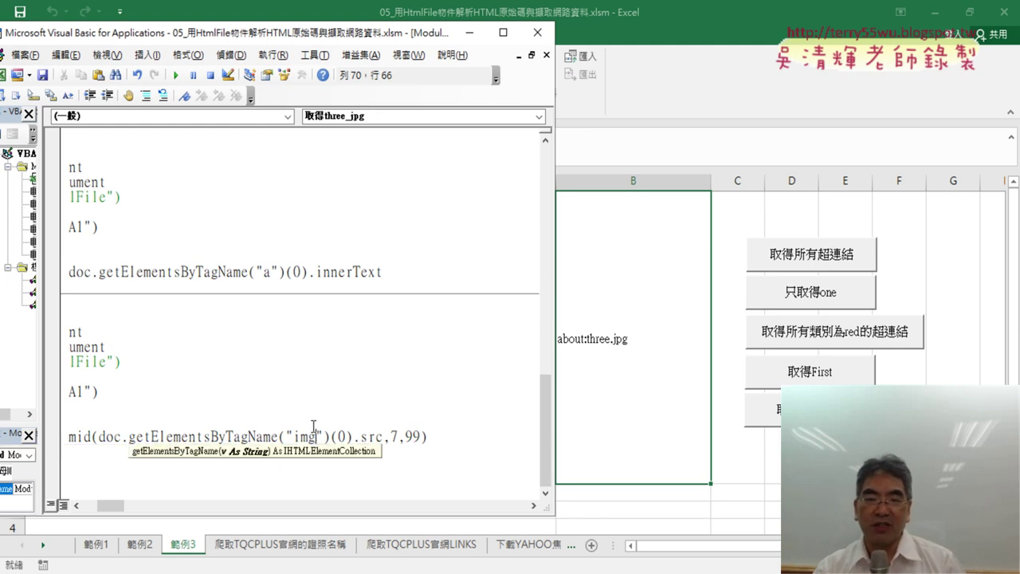
# Step: Run the revised macro so B1 shows three.jpg, pointing out Mid and its 7, 99 arguments
pyautogui.click(175, 75)
pyautogui.moveTo(555, 374); pyautogui.dragTo(504, 373)
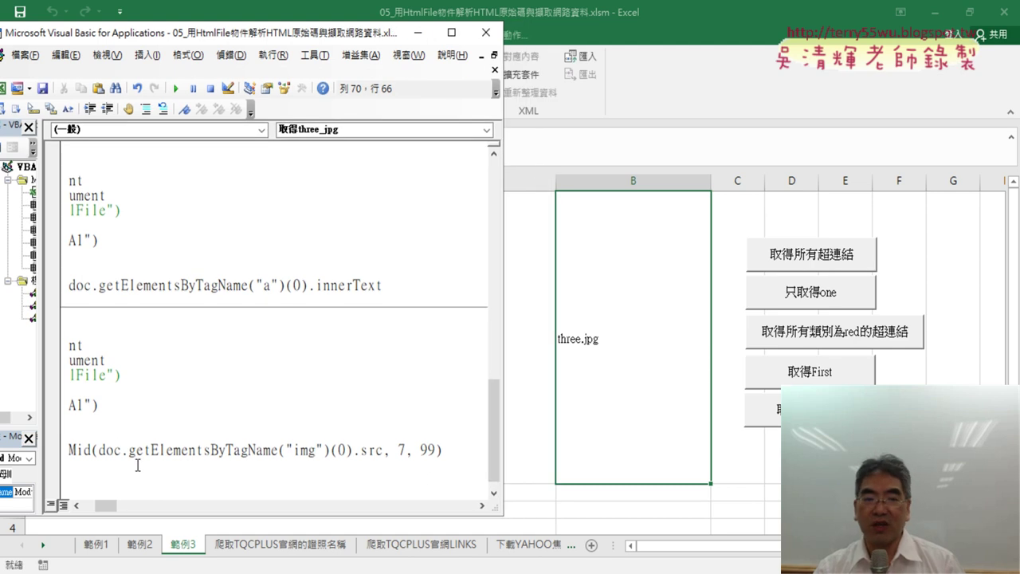
pyautogui.moveTo(102, 444); pyautogui.dragTo(67, 448)
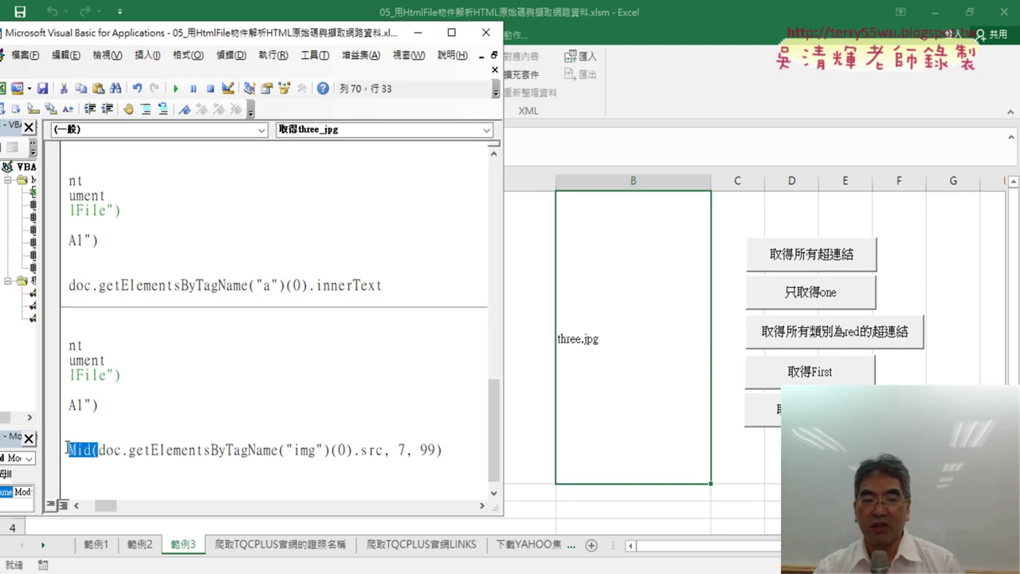
pyautogui.moveTo(398, 449); pyautogui.dragTo(439, 450)
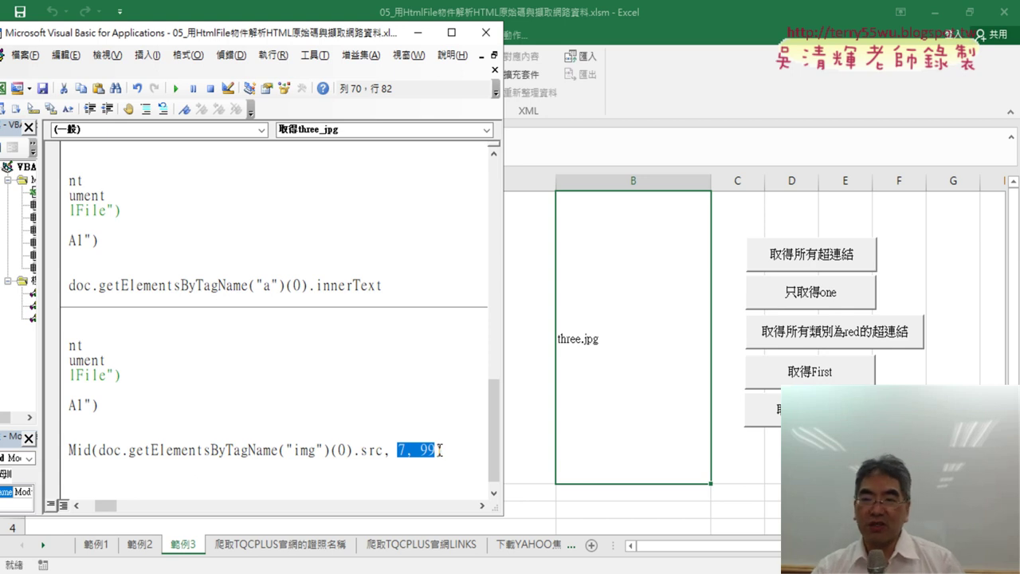
pyautogui.click(844, 215)
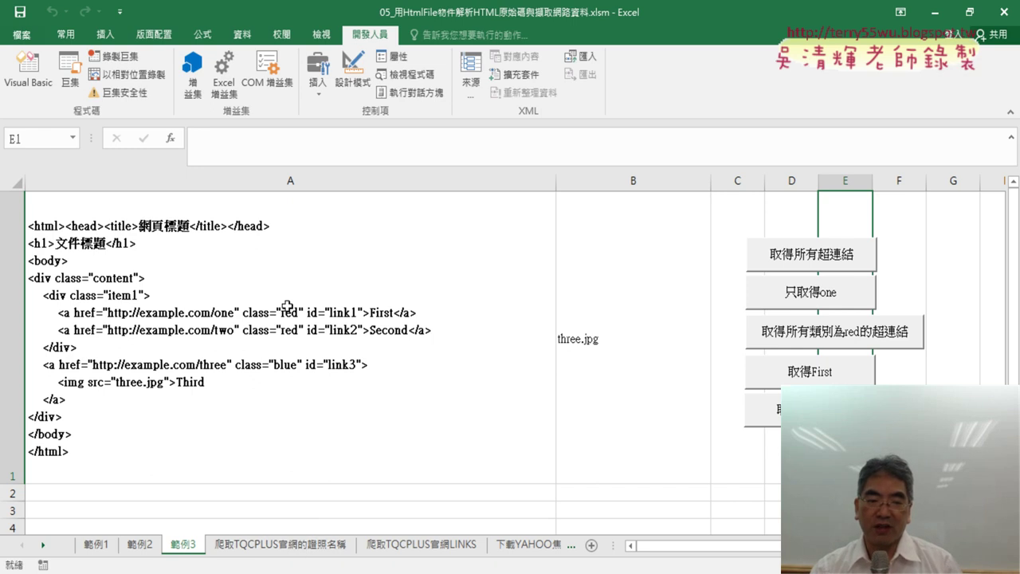
# Step: Scroll the lesson notes to the TQCPLUS link and open the certificate page in a new tab
pyautogui.click(292, 530)
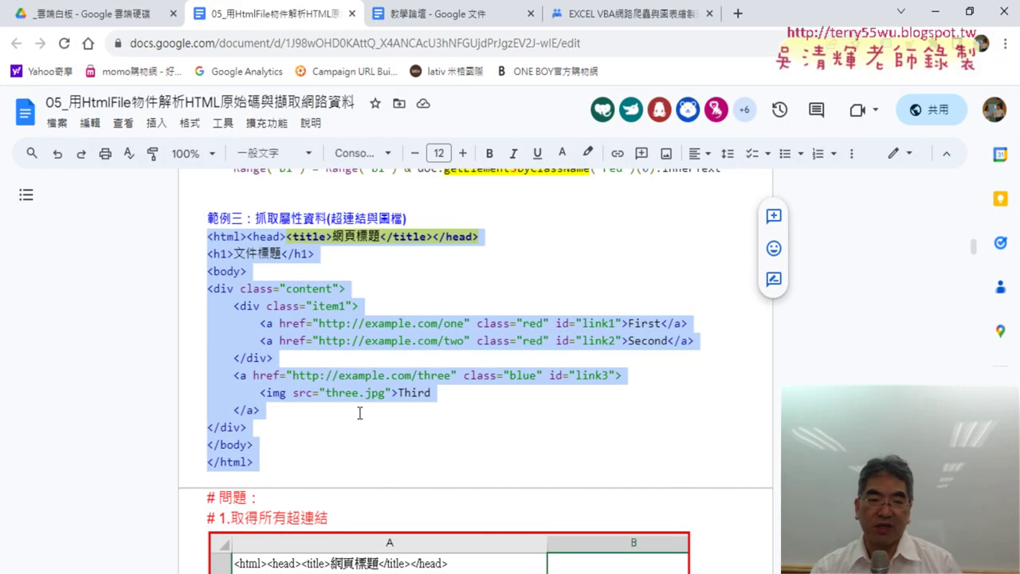
pyautogui.scroll(-1, 359, 413)
pyautogui.scroll(-4, 367, 399)
pyautogui.scroll(-3, 375, 374)
pyautogui.scroll(-4, 387, 346)
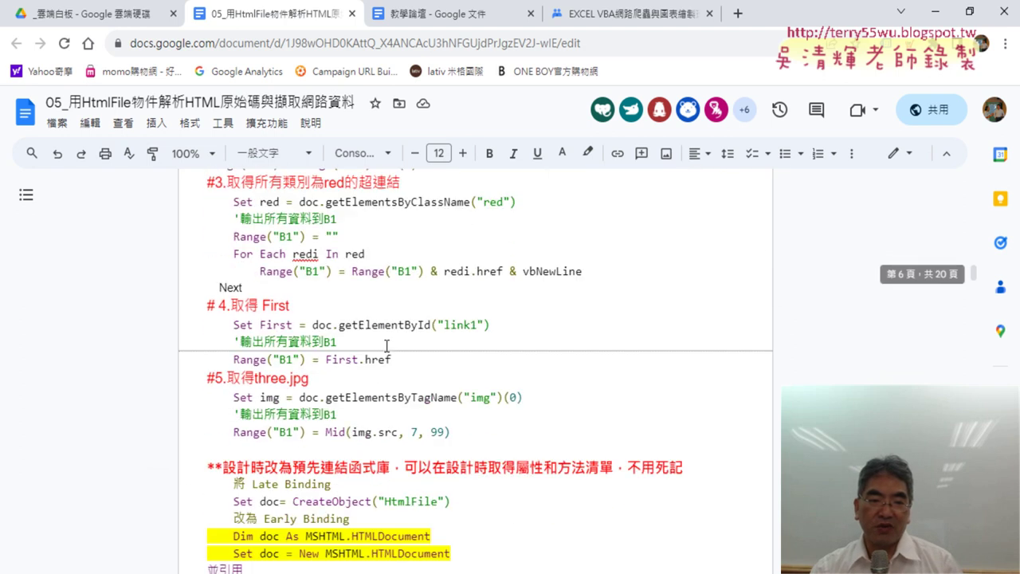
pyautogui.scroll(-3, 386, 346)
pyautogui.scroll(-2, 387, 346)
pyautogui.scroll(-2, 387, 346)
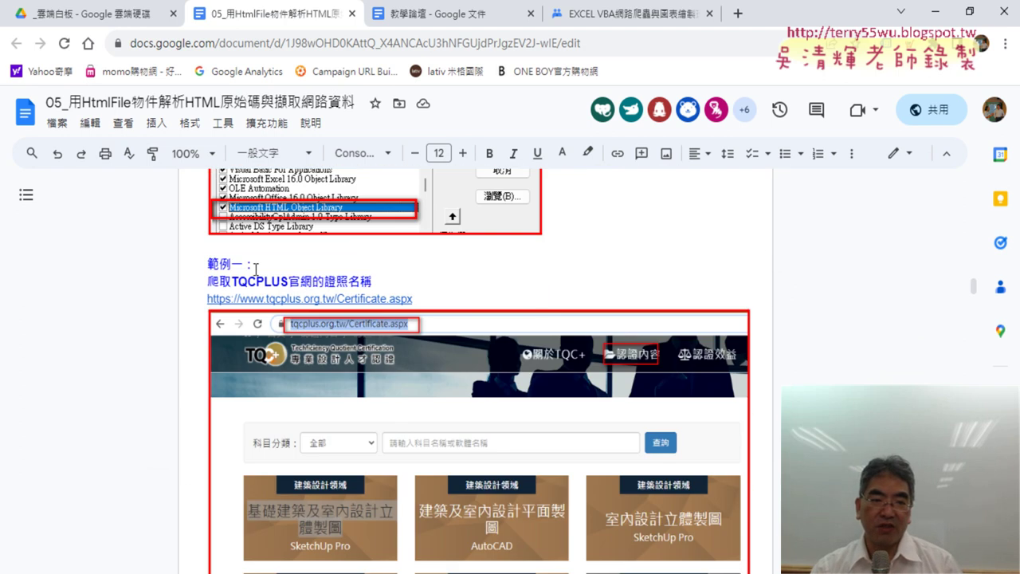
pyautogui.click(287, 301)
pyautogui.click(281, 324)
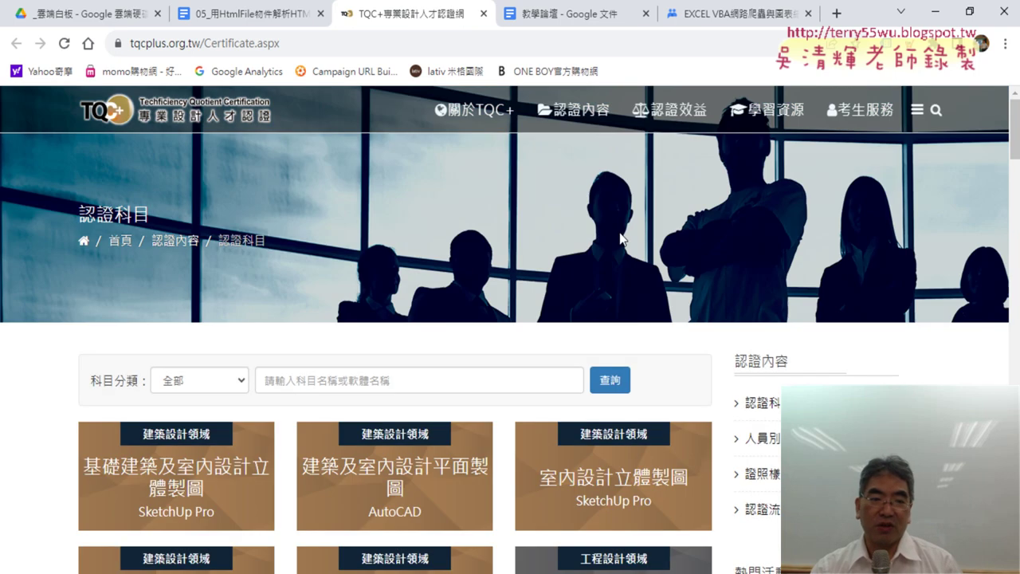
# Step: Select course names across the certificate tiles, check the notes' TQCPLUS link, and return
pyautogui.scroll(-1, 790, 248)
pyautogui.scroll(-2, 861, 255)
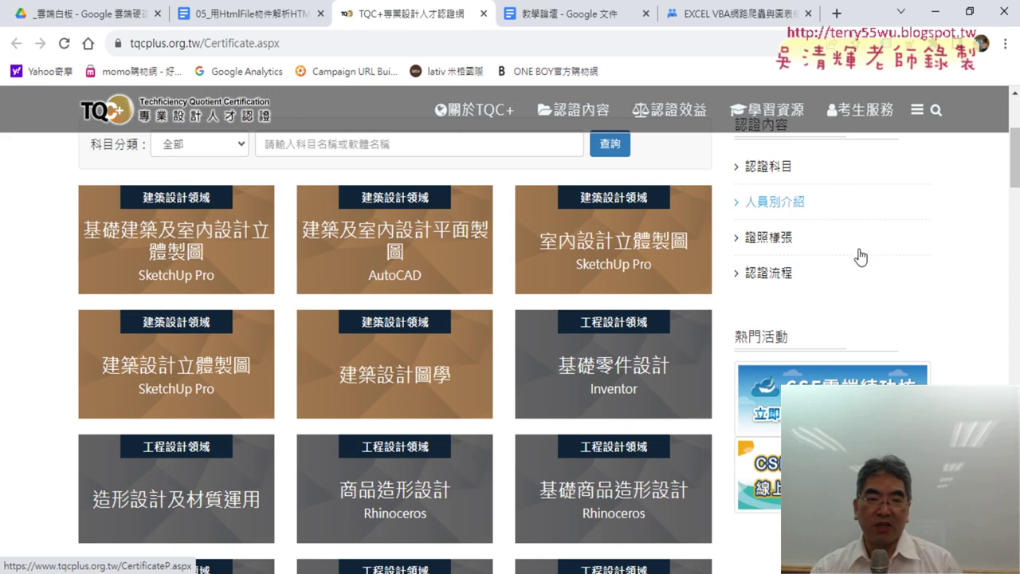
pyautogui.moveTo(64, 170); pyautogui.dragTo(656, 448)
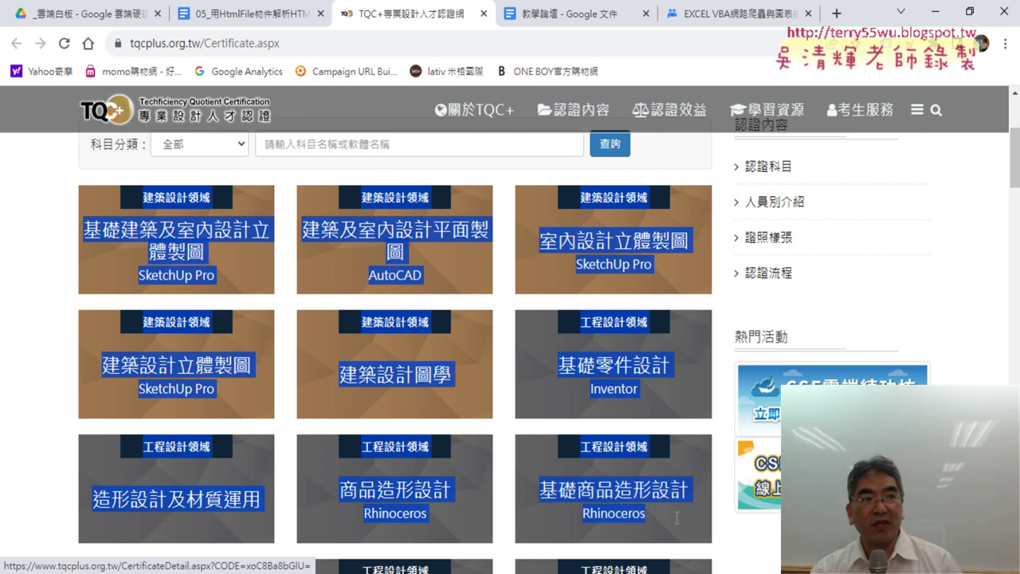
pyautogui.moveTo(660, 457); pyautogui.dragTo(321, 280)
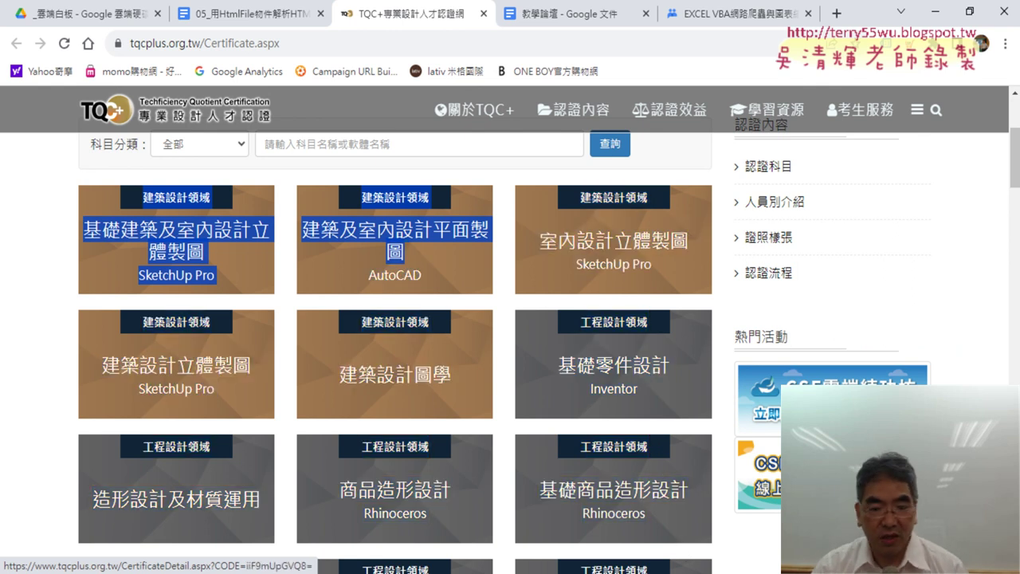
pyautogui.hotkey('ctrl', 'shift', 'Tab')
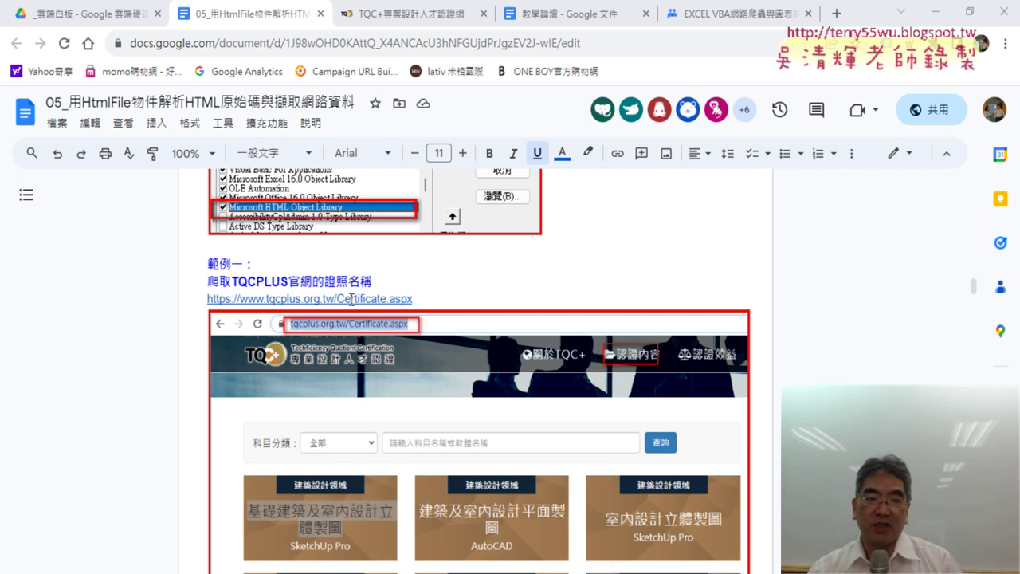
pyautogui.click(337, 301)
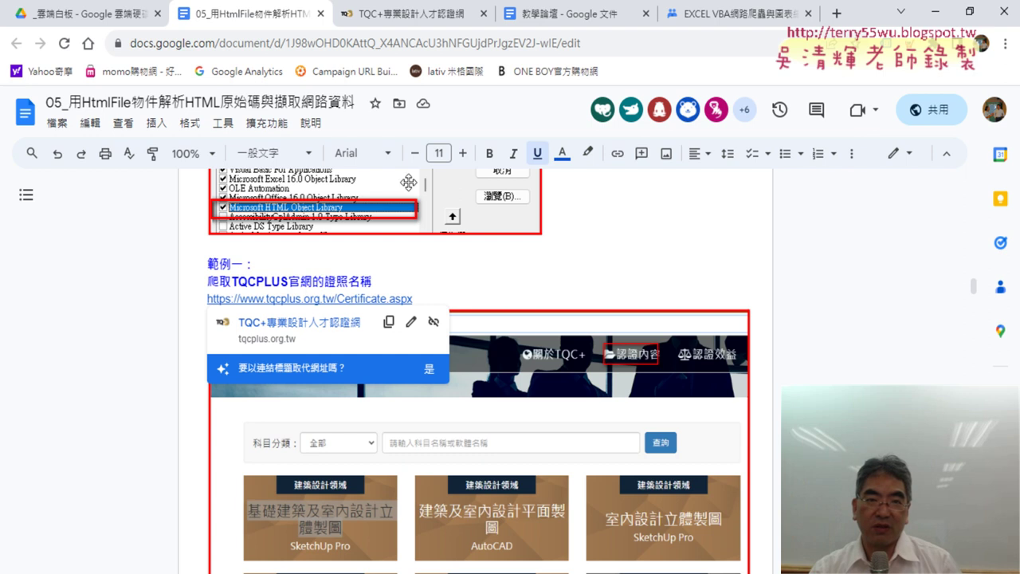
pyautogui.click(438, 13)
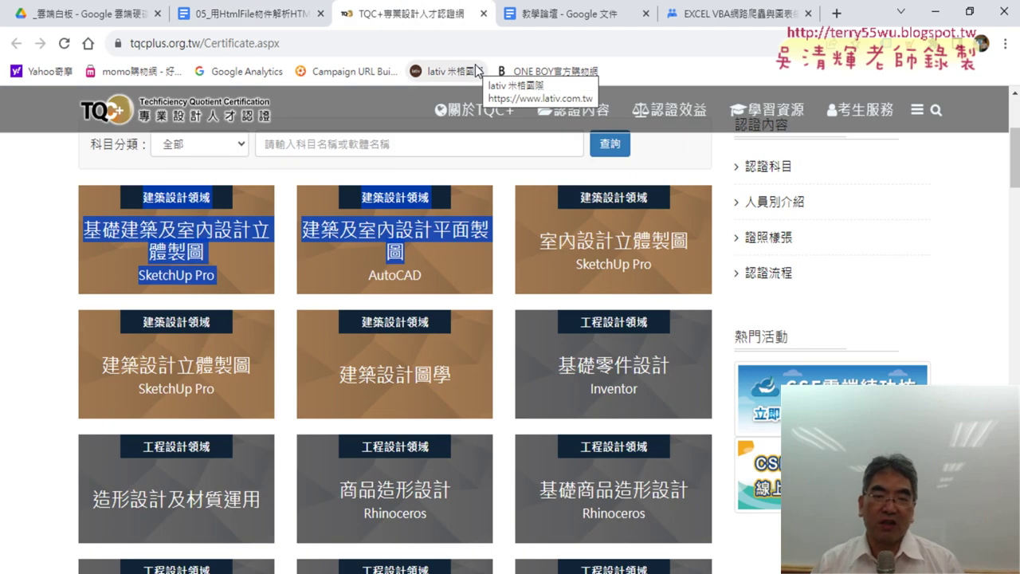
# Step: Select the first course cards' text and open the context menu on the first card
pyautogui.click(24, 193)
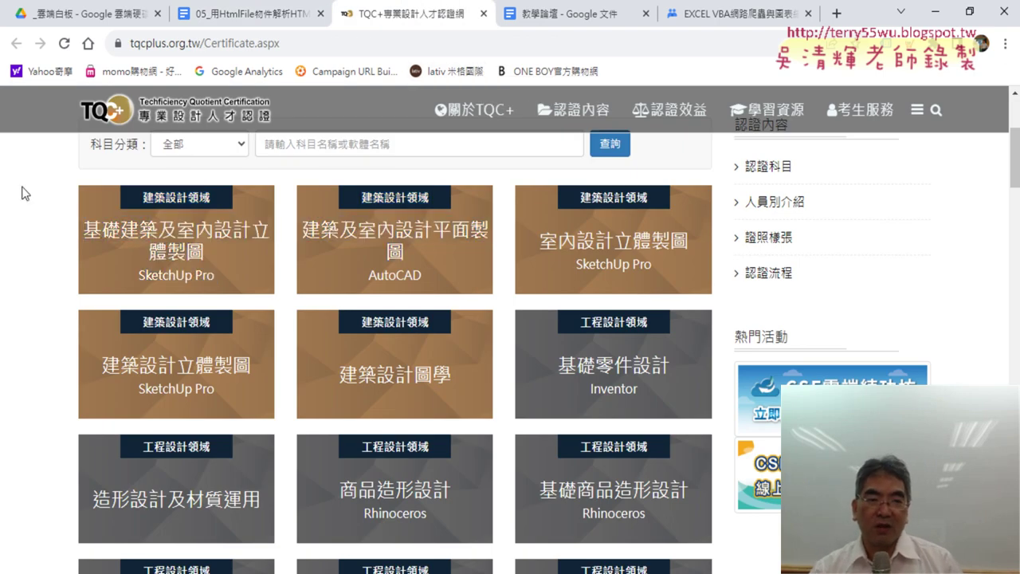
pyautogui.scroll(1, 21, 193)
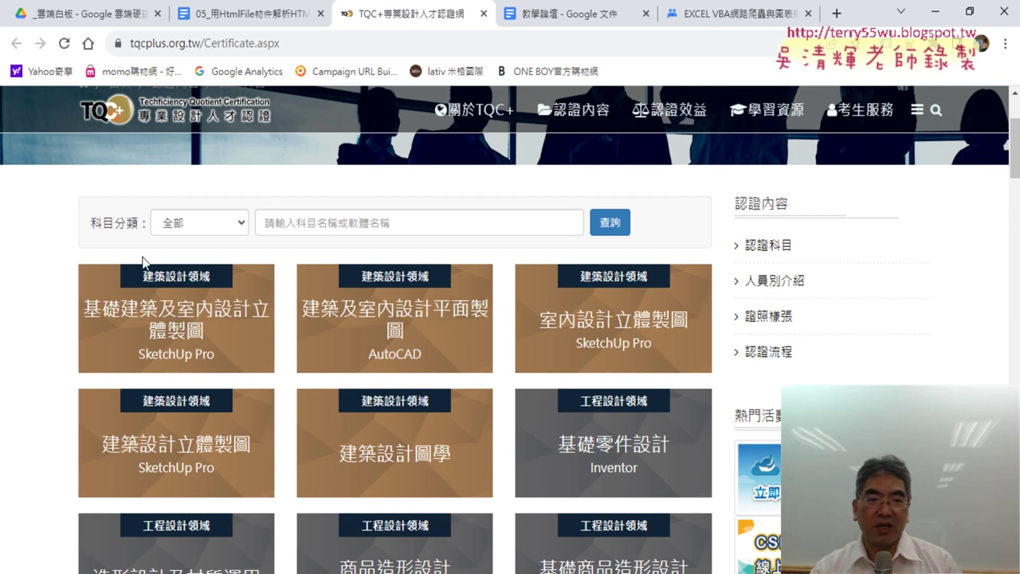
pyautogui.moveTo(113, 266); pyautogui.dragTo(301, 382)
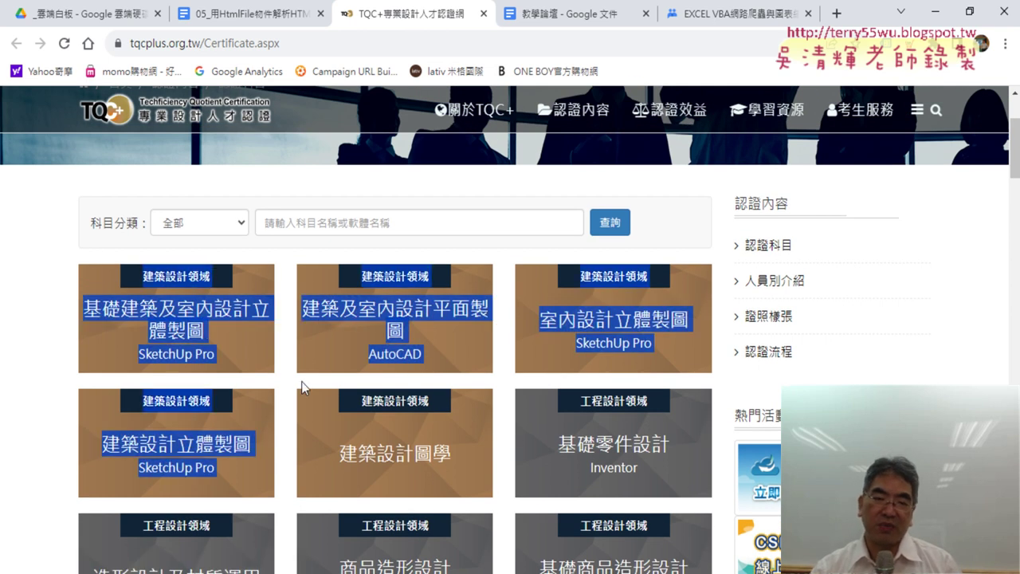
pyautogui.moveTo(301, 381); pyautogui.dragTo(290, 359)
pyautogui.click(289, 359)
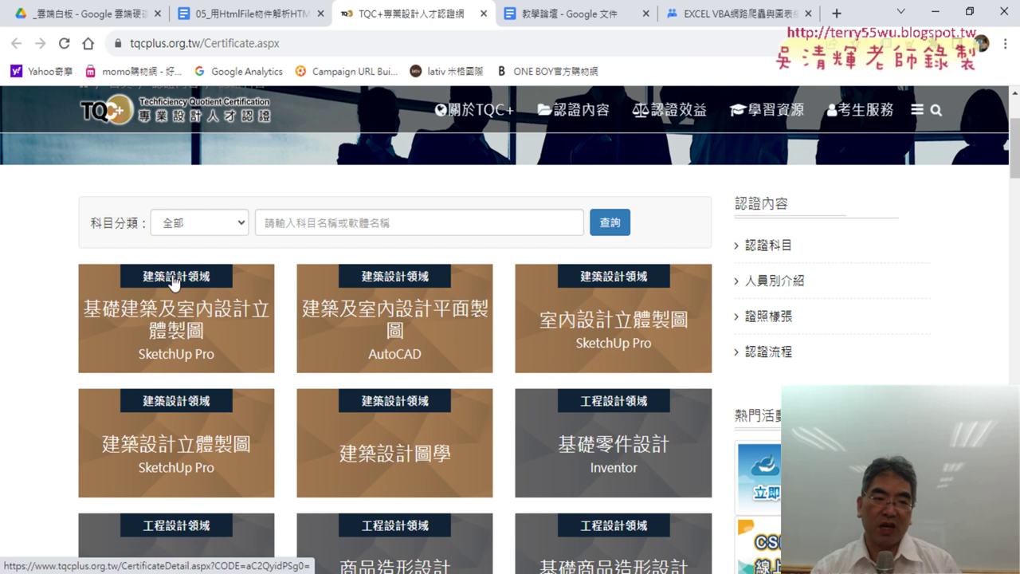
pyautogui.rightClick(172, 276)
pyautogui.click(227, 399)
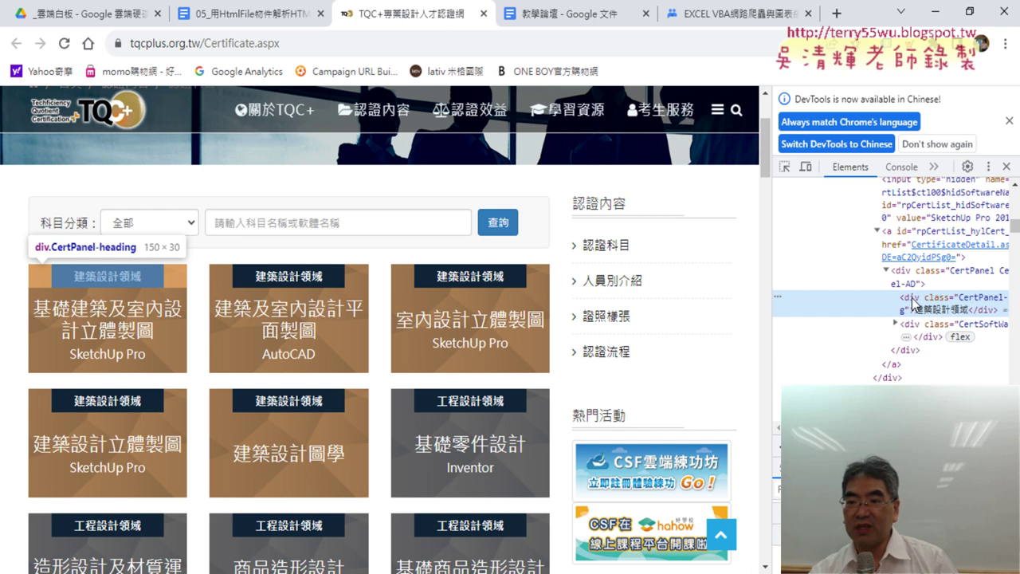
pyautogui.moveTo(773, 283); pyautogui.dragTo(628, 286)
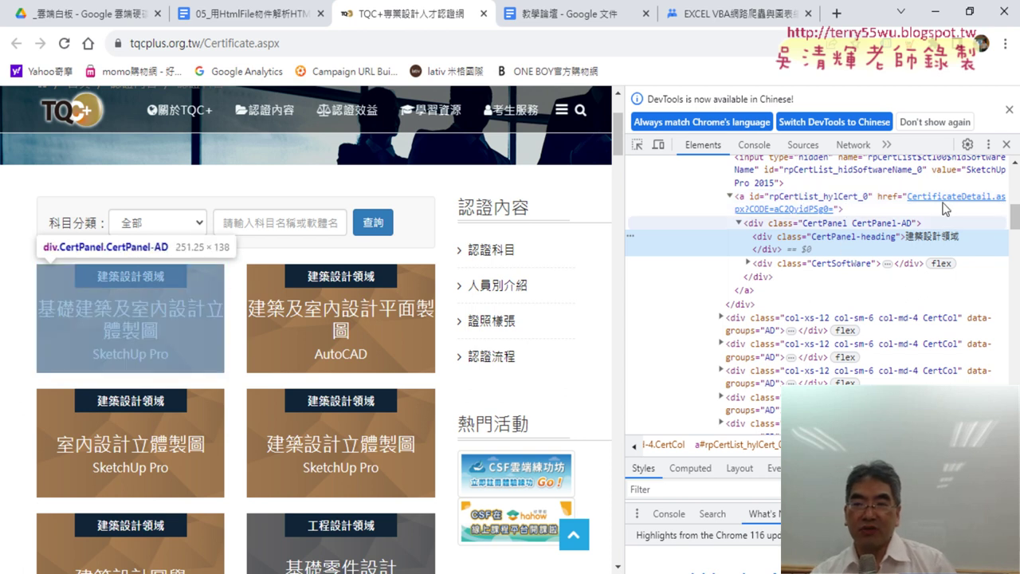
pyautogui.click(1006, 144)
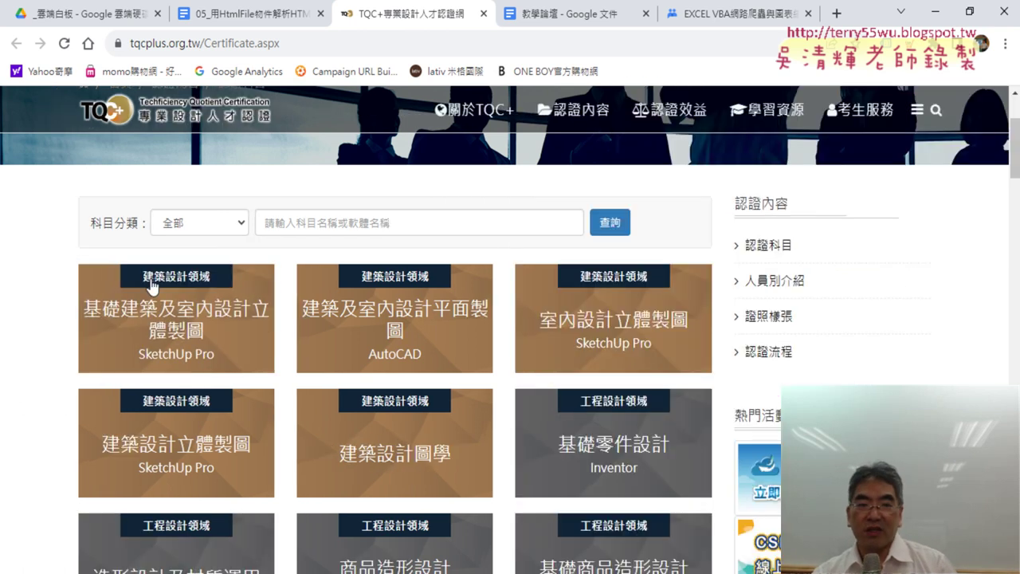
pyautogui.moveTo(78, 253)
pyautogui.mouseDown()
pyautogui.moveTo(413, 309)
pyautogui.moveTo(471, 354)
pyautogui.mouseUp()
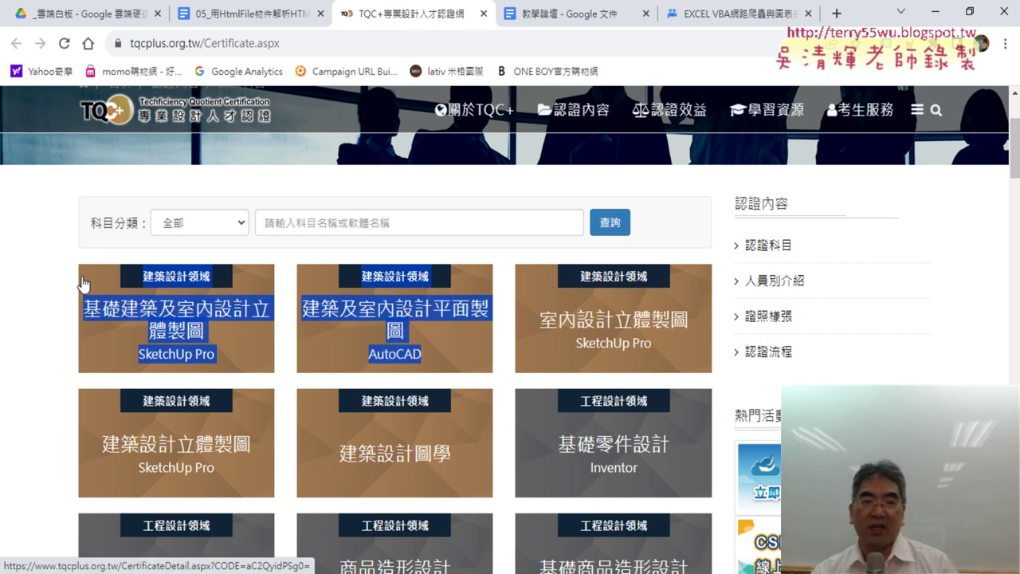
pyautogui.click(111, 261)
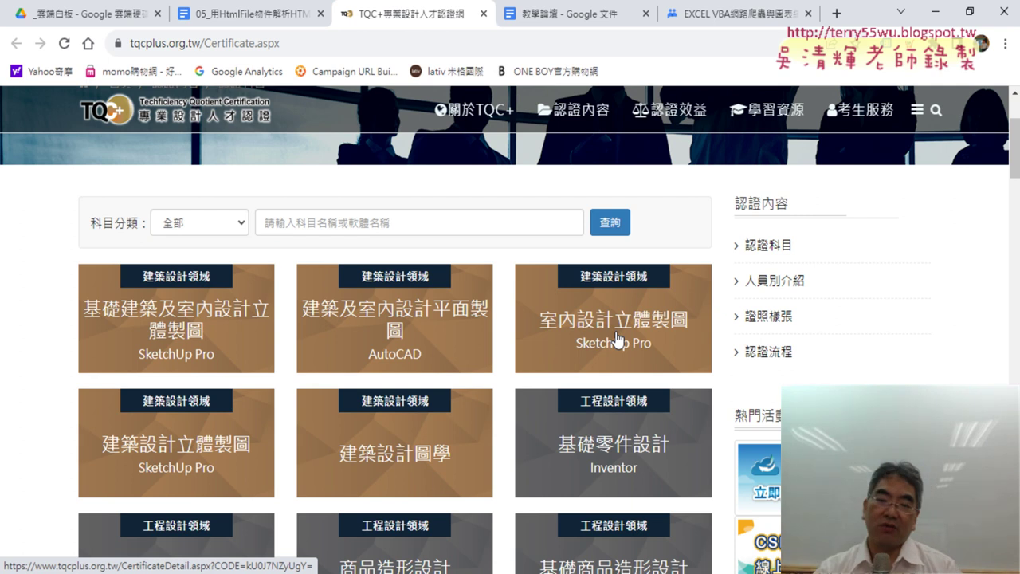
# Step: Clear all contents of the 爬取TQCPLUS官網的證照名稱 sheet
pyautogui.hotkey('alt', 'Tab')
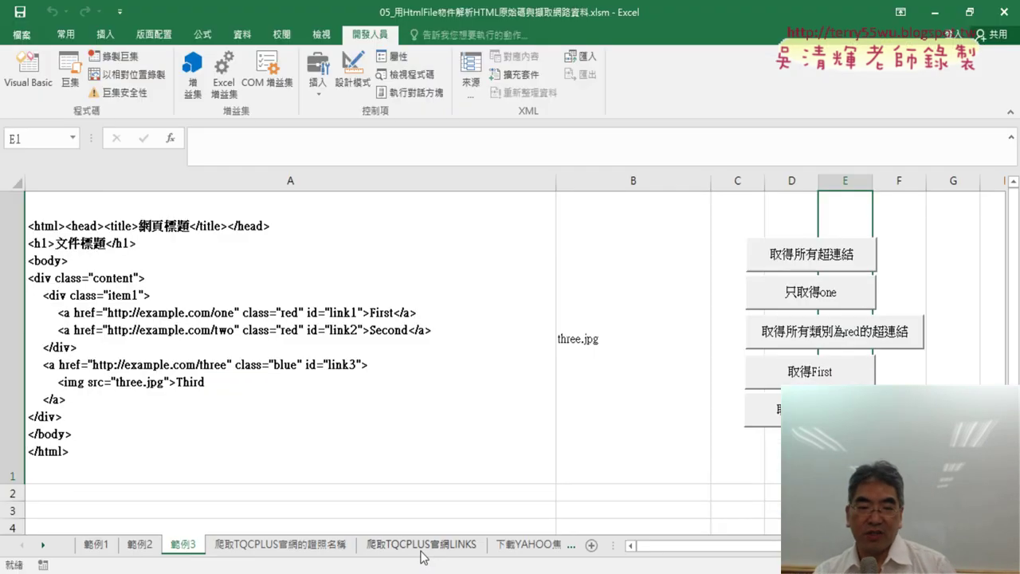
pyautogui.click(269, 546)
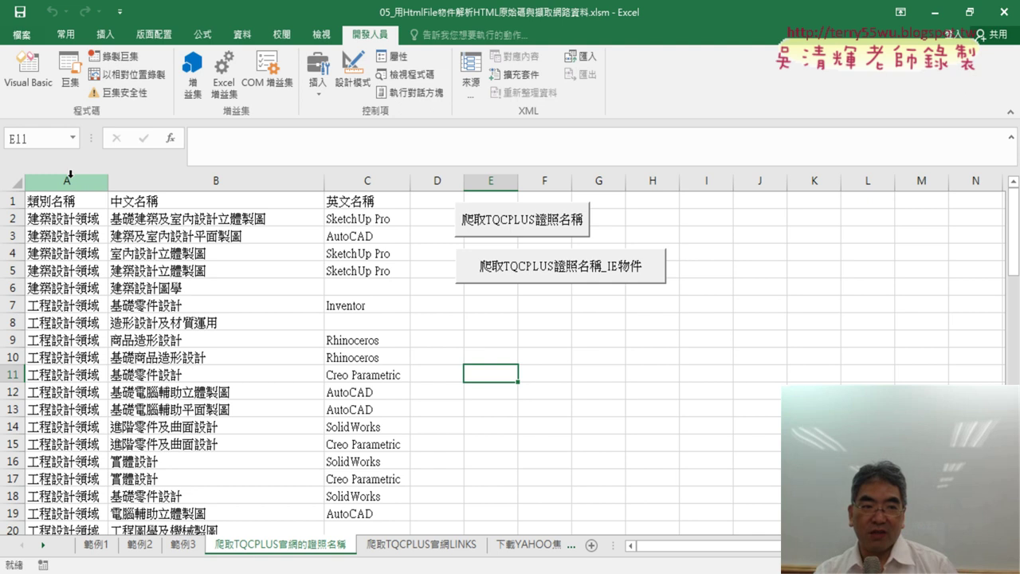
pyautogui.click(16, 184)
pyautogui.press('Delete')
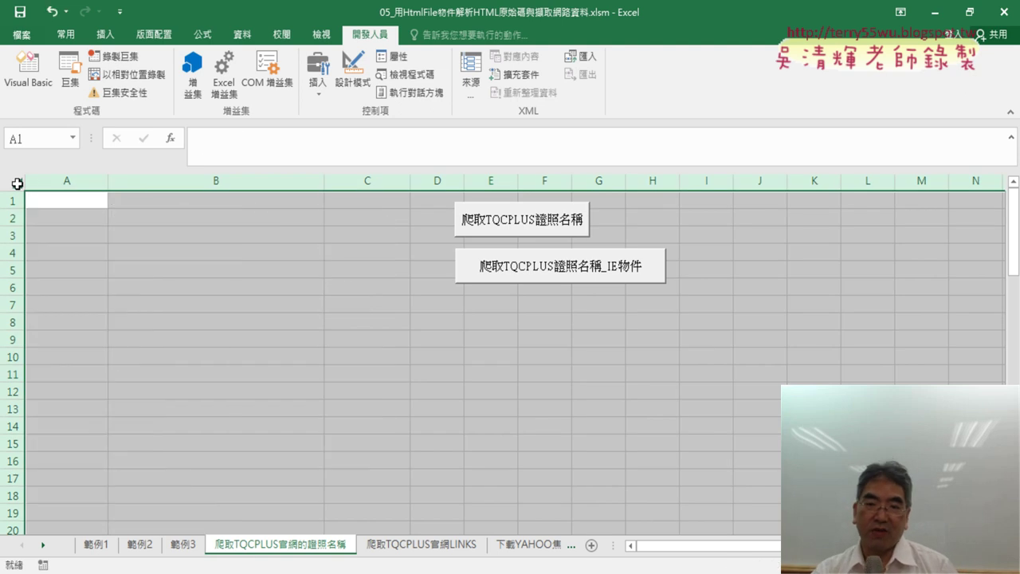
# Step: Run the 爬取TQCPLUS證照名稱 macro, debug its error 438, and reset it
pyautogui.click(574, 223)
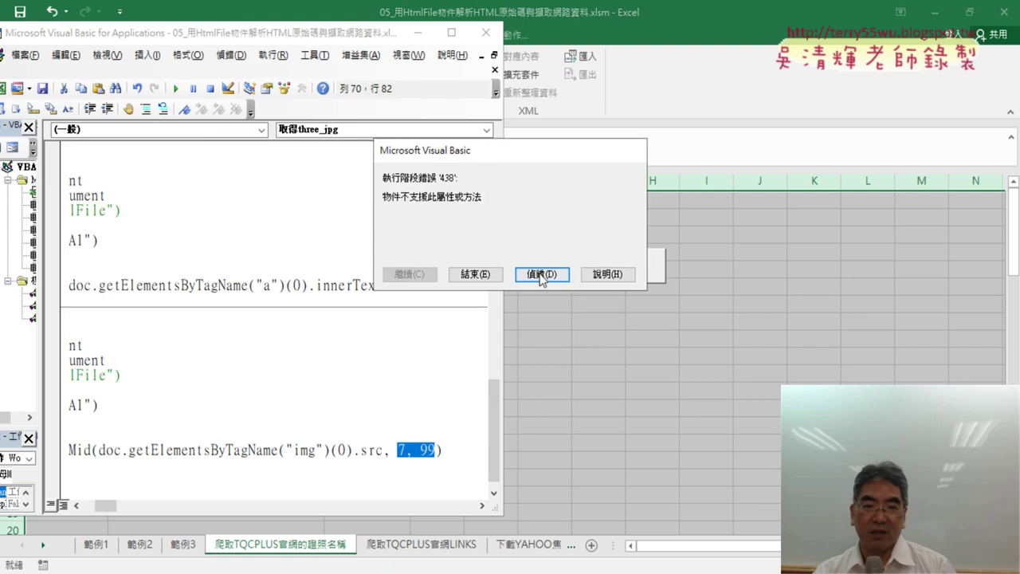
pyautogui.click(542, 274)
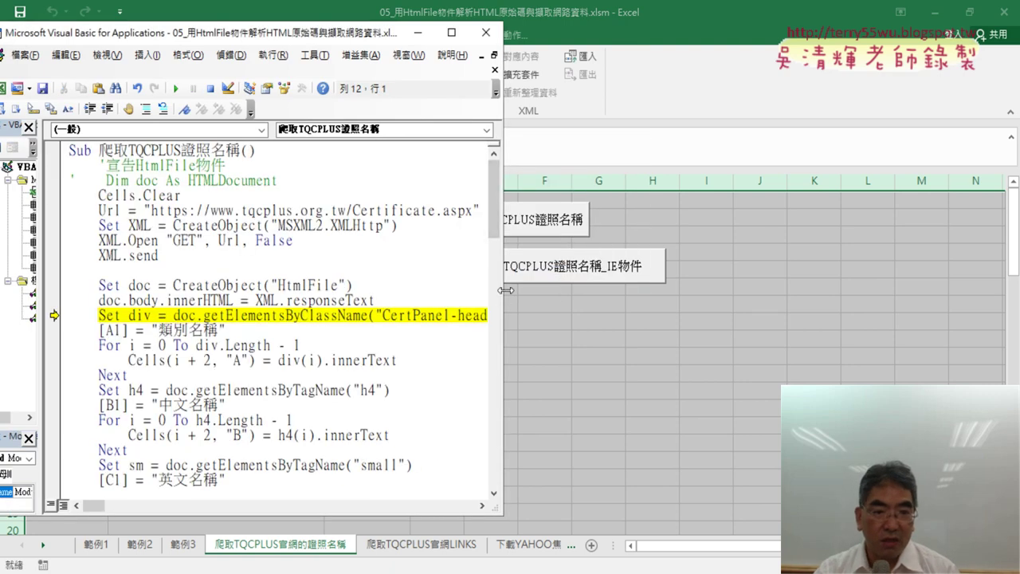
pyautogui.moveTo(502, 291); pyautogui.dragTo(861, 309)
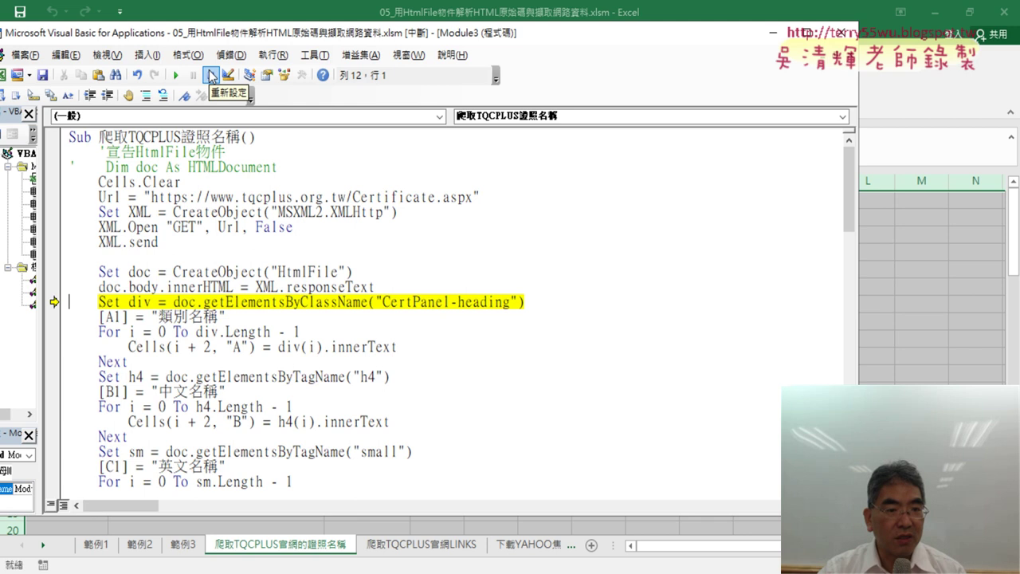
pyautogui.click(212, 76)
# Step: Run the 爬取TQCPLUS證照名稱_IE物件 macro and review the 類別名稱, 中文名稱, 英文名稱 columns A–C
pyautogui.hotkey('alt', 'F11')
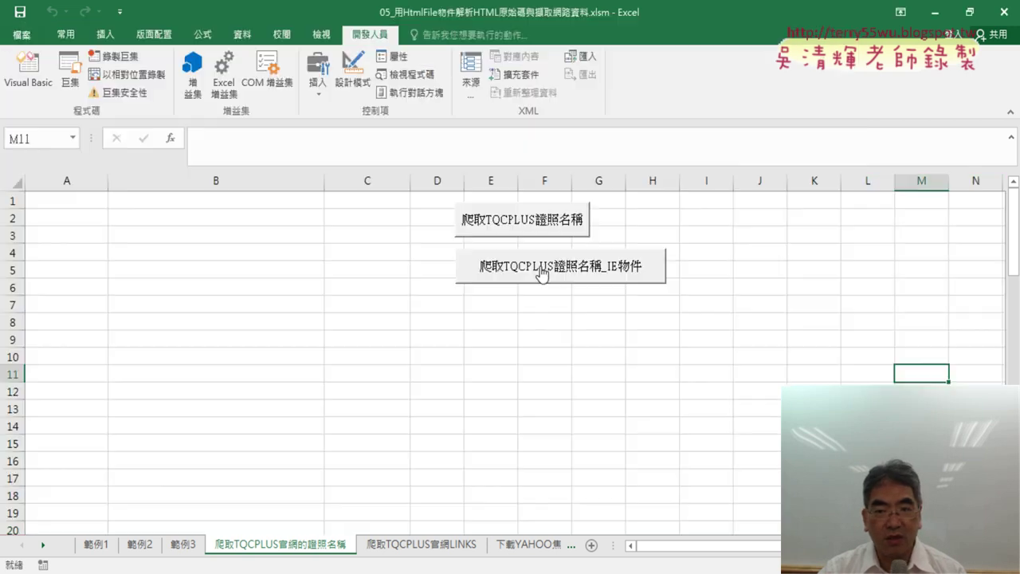
pyautogui.click(550, 271)
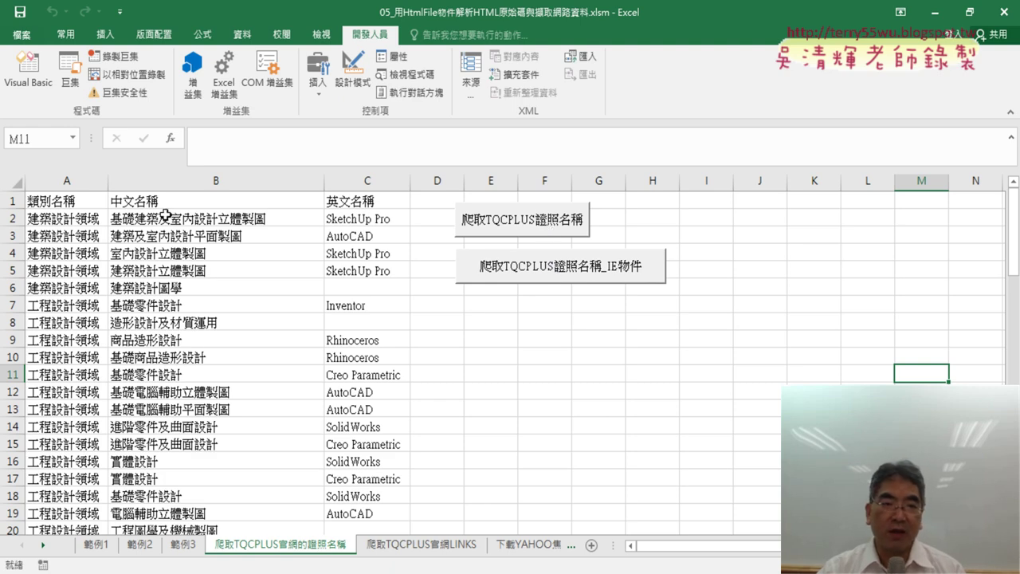
pyautogui.moveTo(67, 182); pyautogui.dragTo(366, 183)
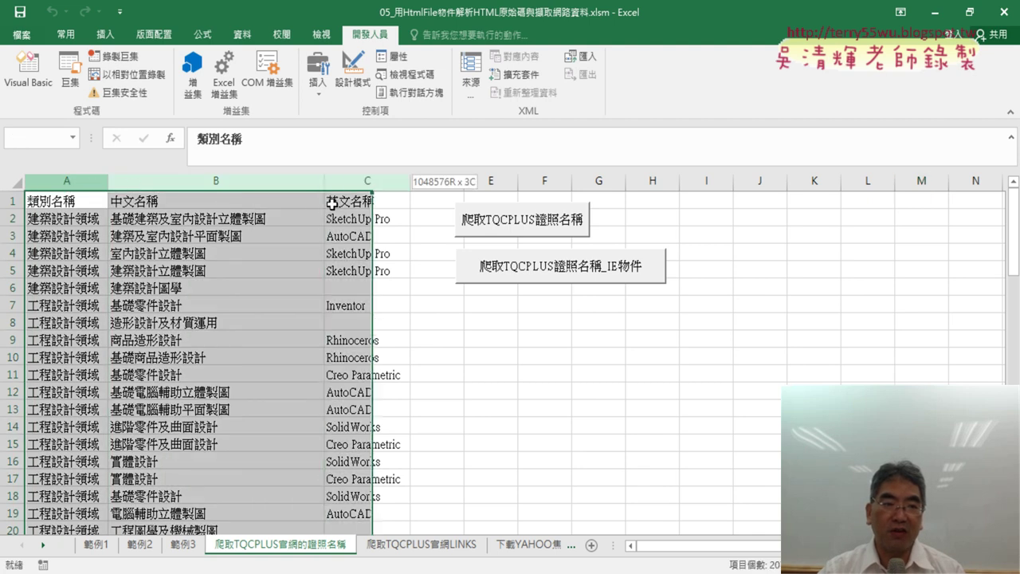
pyautogui.click(63, 181)
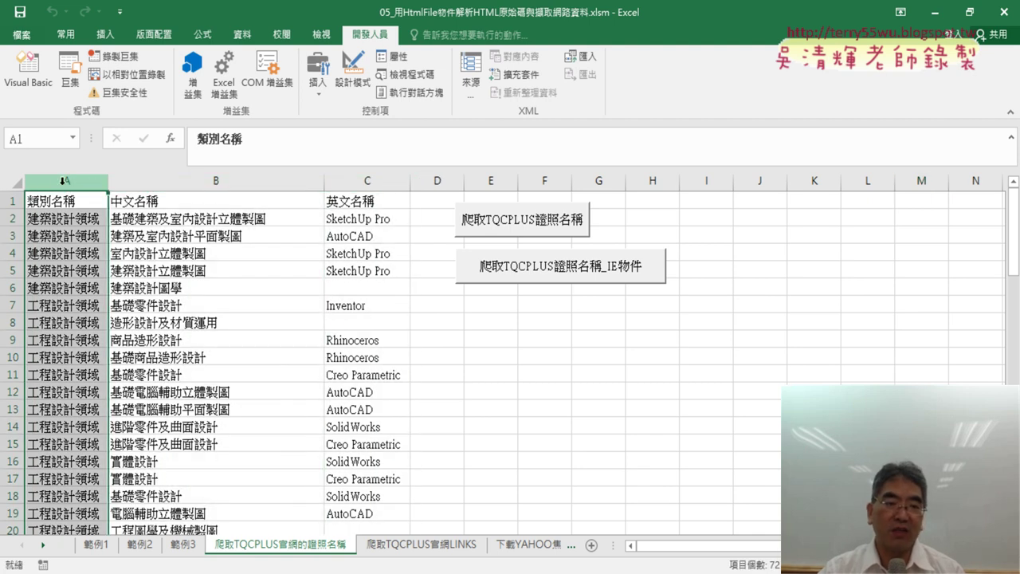
pyautogui.click(189, 182)
pyautogui.click(364, 184)
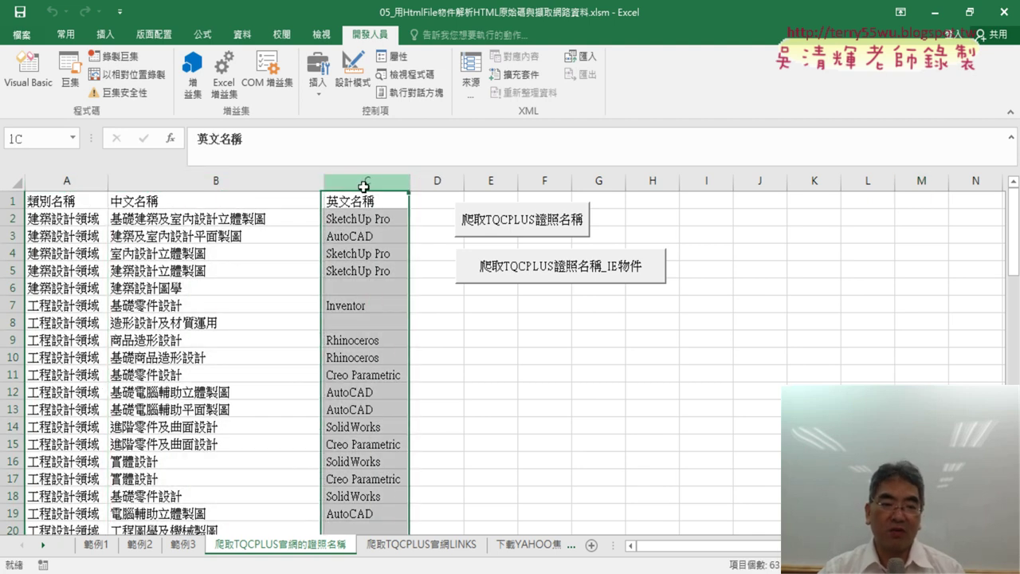
# Step: Restore the Chrome TQC+ page window and select the first certificate card titles for comparison
pyautogui.hotkey('alt', 'Tab')
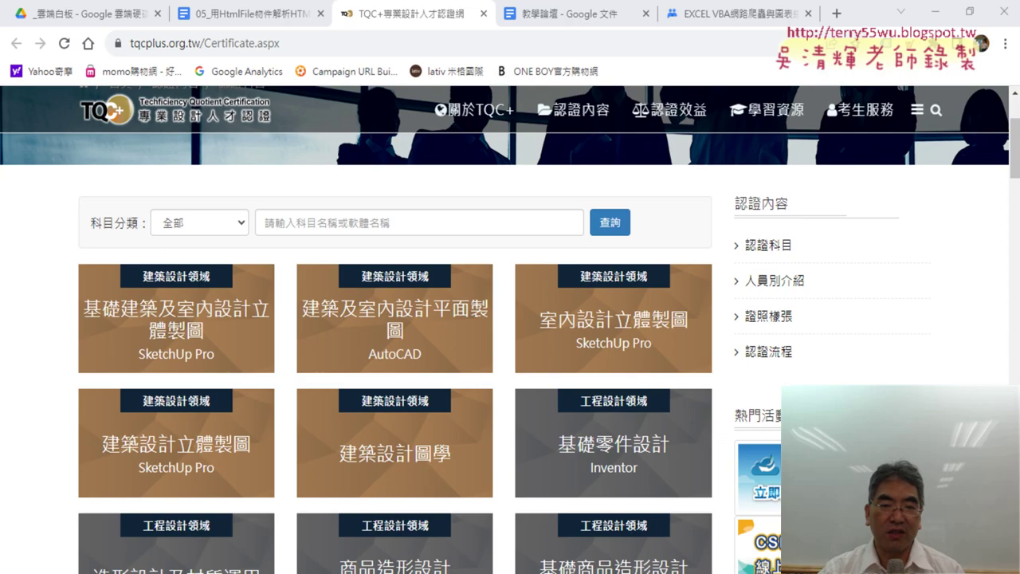
pyautogui.doubleClick(871, 19)
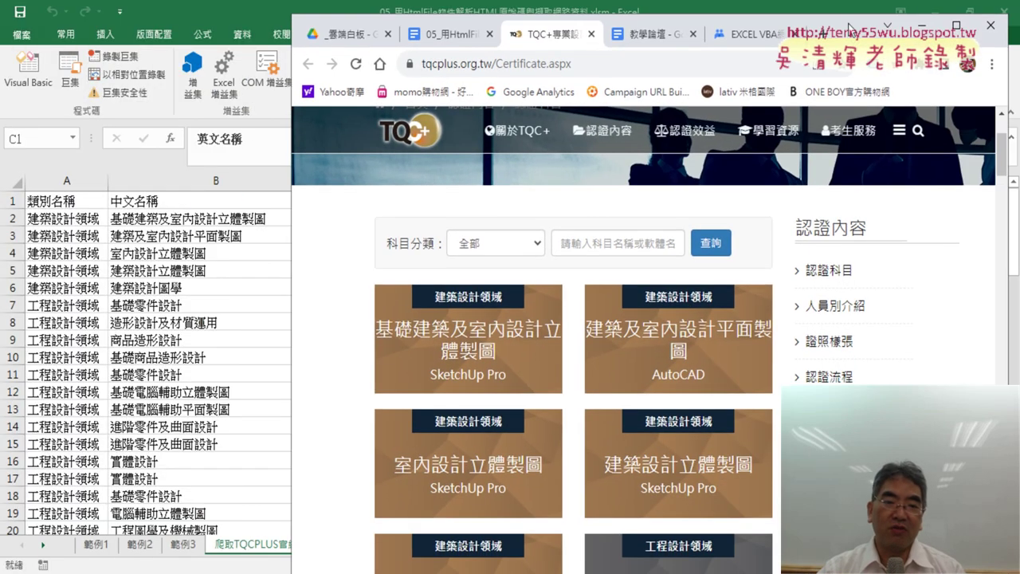
pyautogui.scroll(-2, 679, 269)
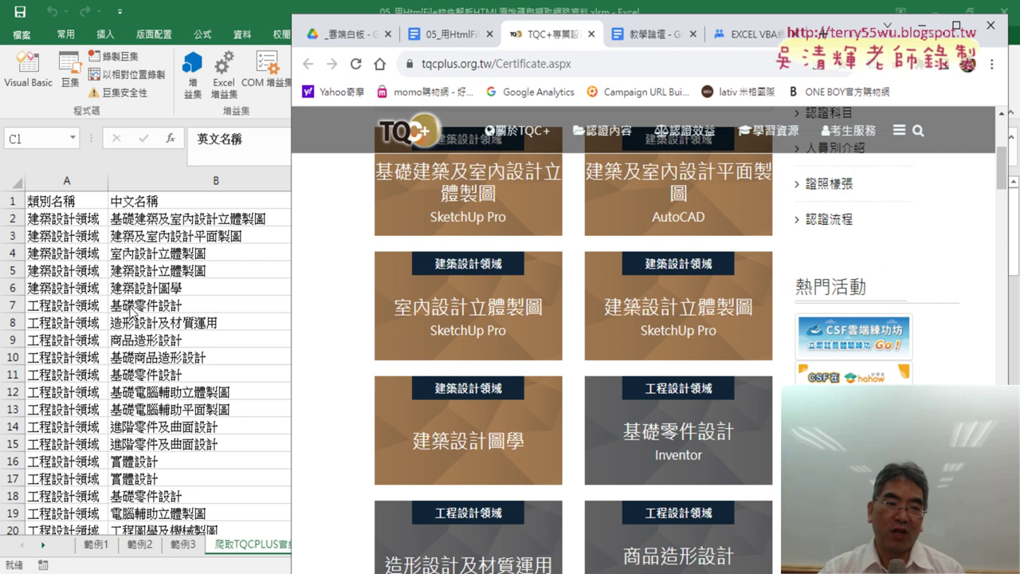
pyautogui.scroll(3, 533, 299)
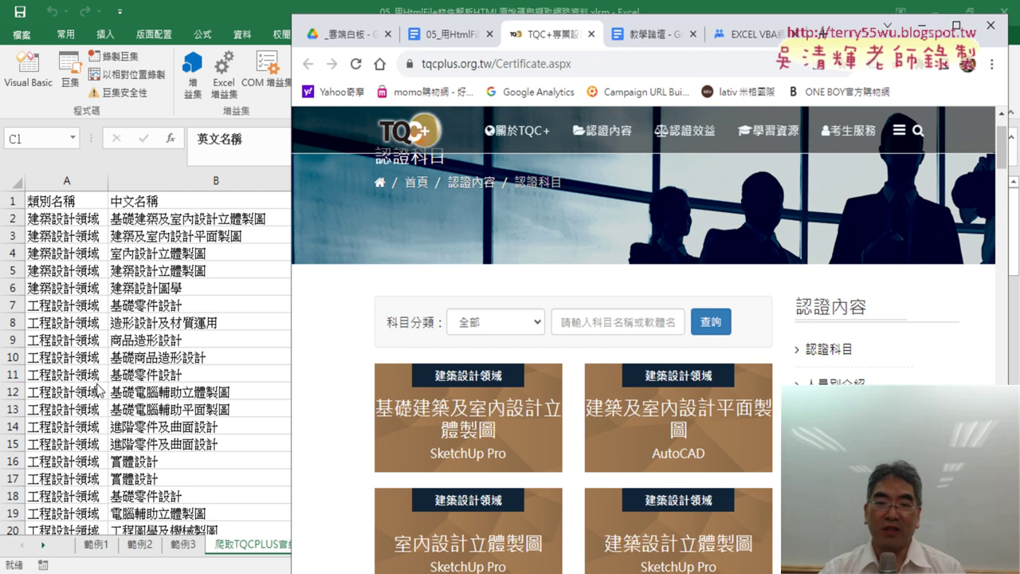
pyautogui.moveTo(409, 352)
pyautogui.mouseDown()
pyautogui.moveTo(548, 486)
pyautogui.moveTo(510, 474)
pyautogui.mouseUp()
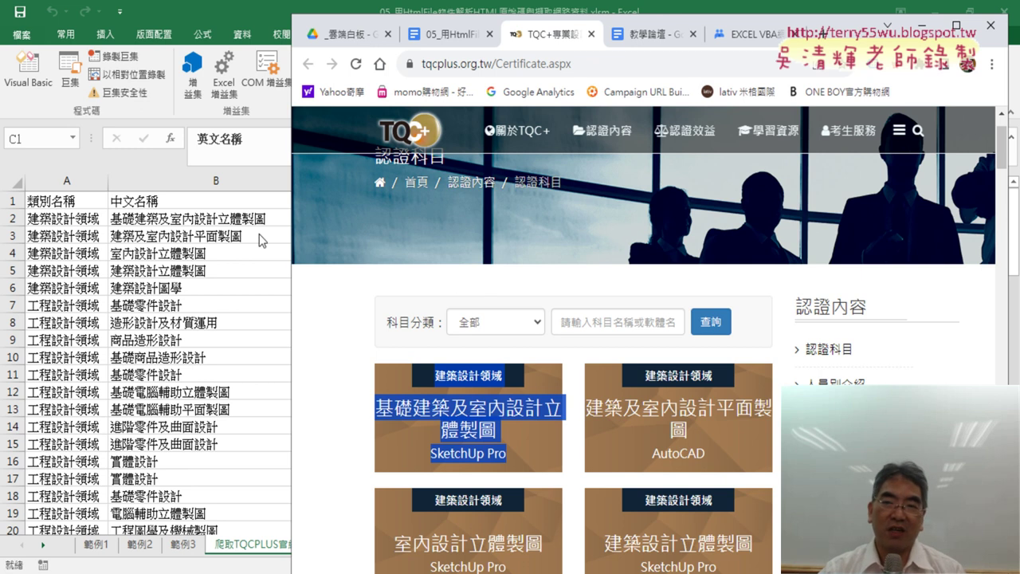
# Step: Check in Excel that the scraped list ends at row 72 with App Inventor
pyautogui.click(19, 219)
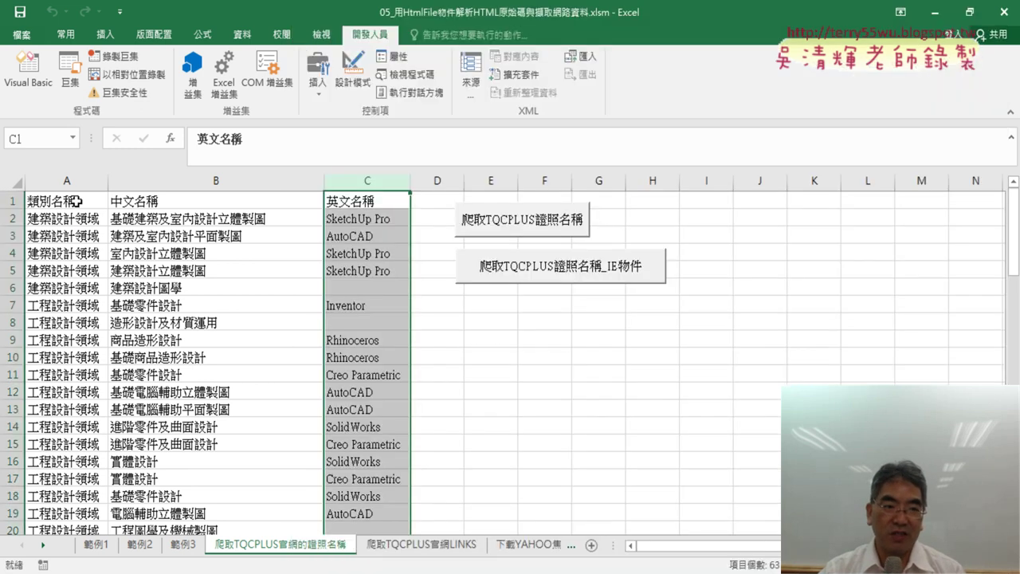
pyautogui.click(93, 197)
pyautogui.hotkey('ctrl', 'Down')
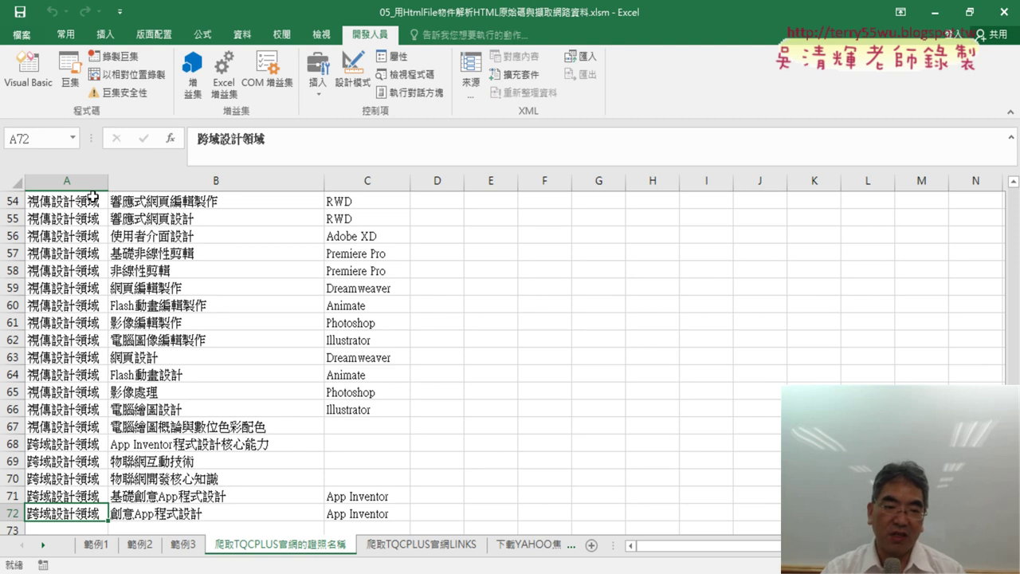
pyautogui.hotkey('ctrl', 'Up')
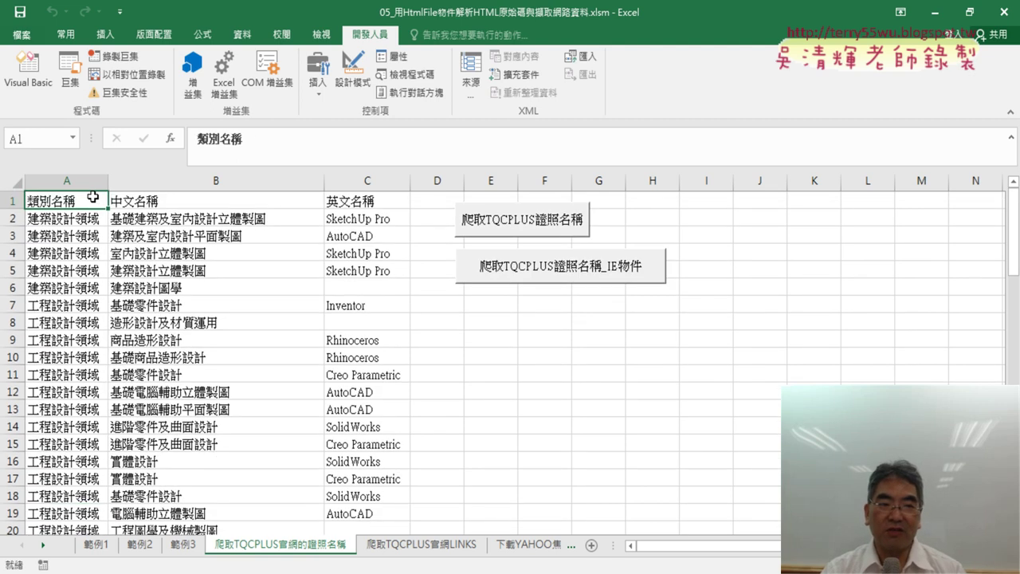